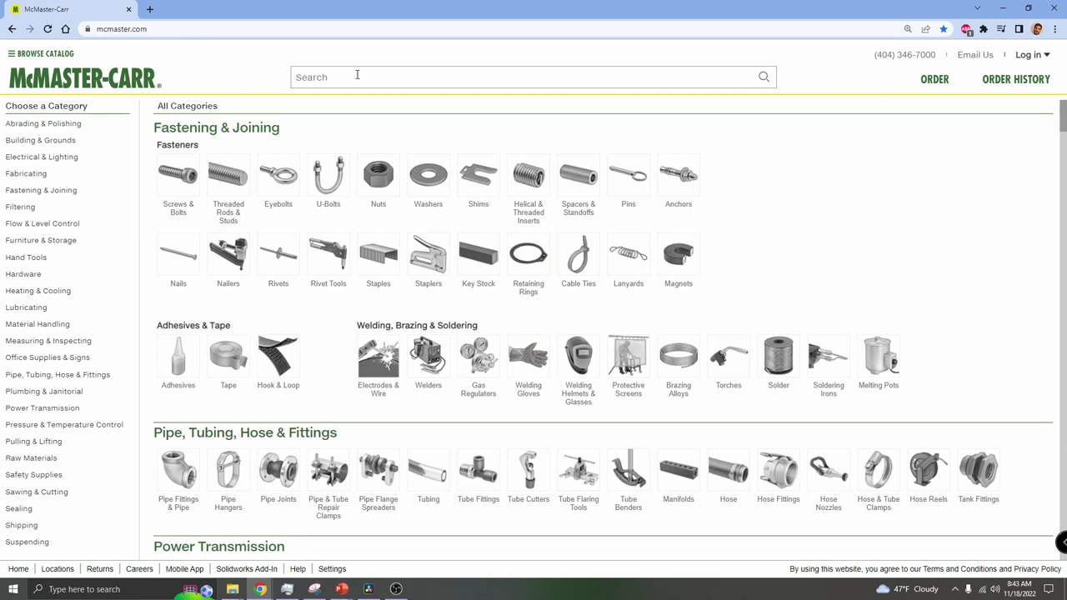
Search 'machine screws' and filter to Metric, M2.5 thread size, leaving 404 products.
text(mac)
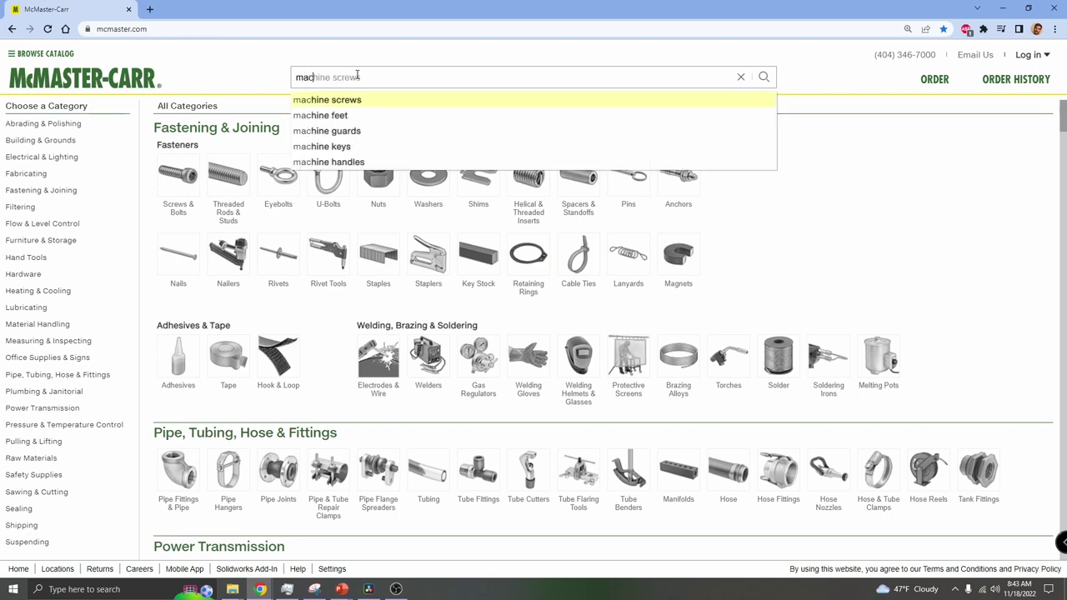
text(hine )
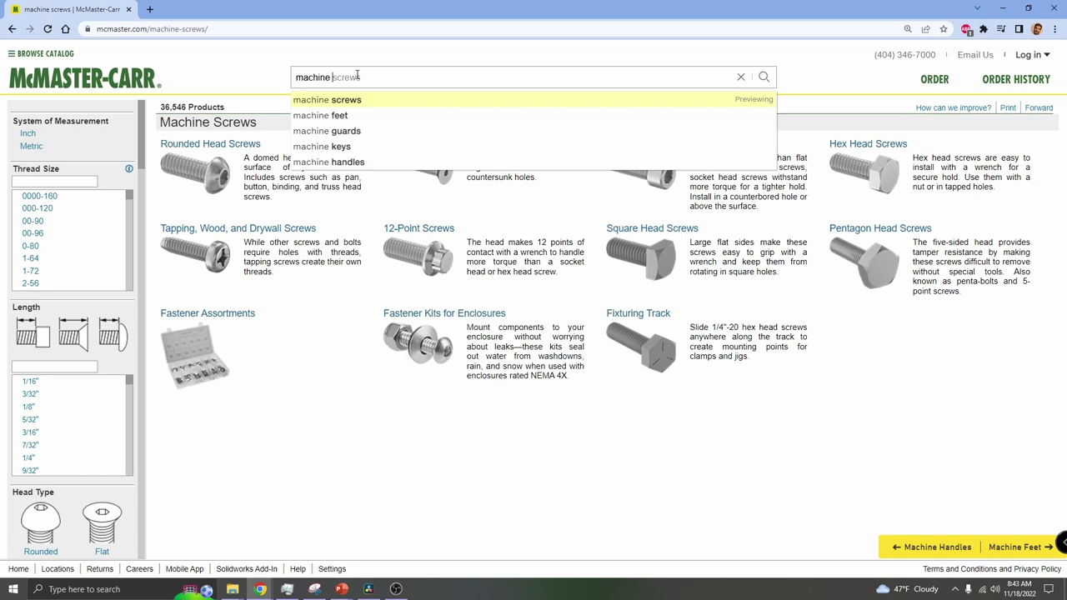
text(screws)
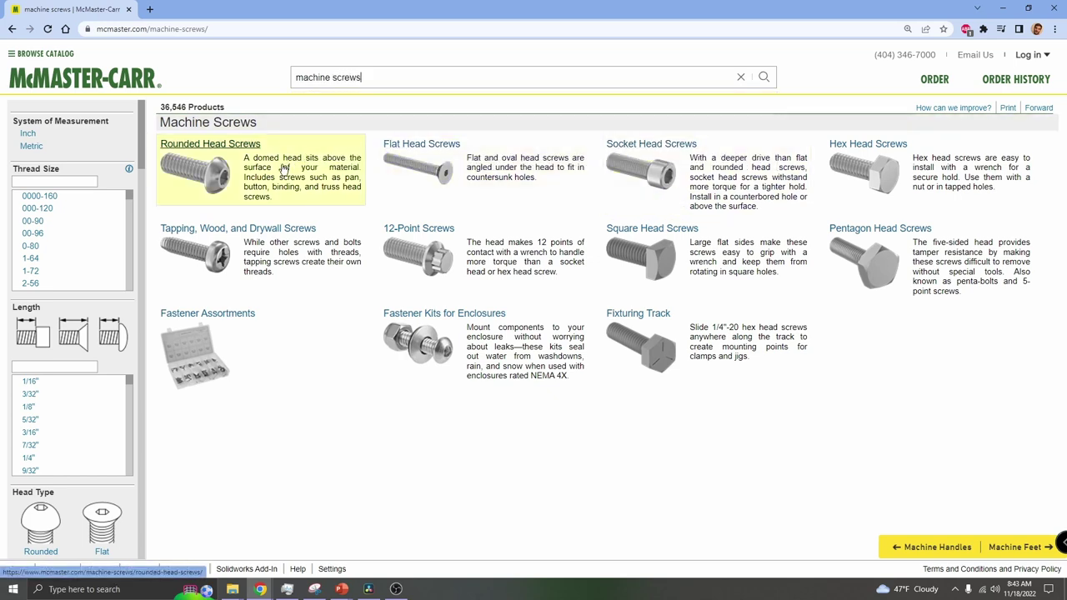
click(31, 147)
scroll(55, 243, down, 2)
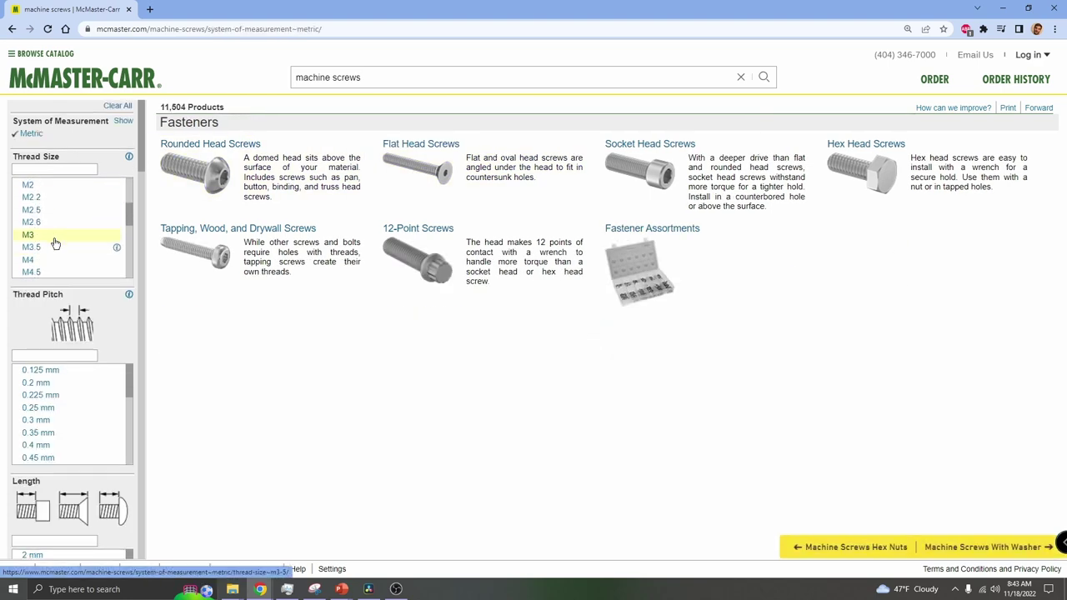
click(40, 213)
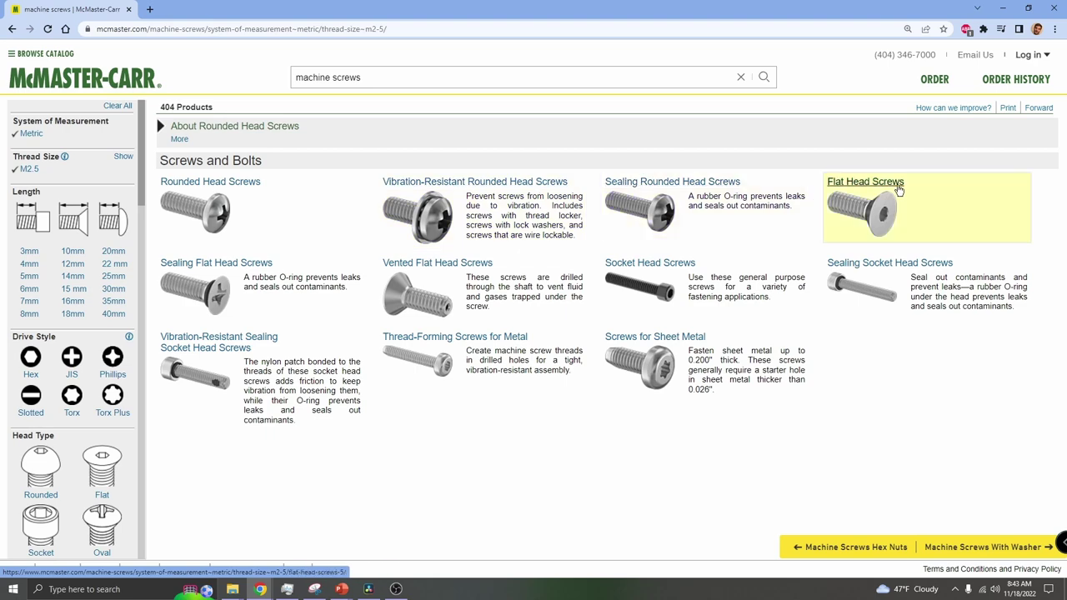
Narrow to 10 mm flat head screws (11 products) and open part 91420A020's order details.
click(890, 188)
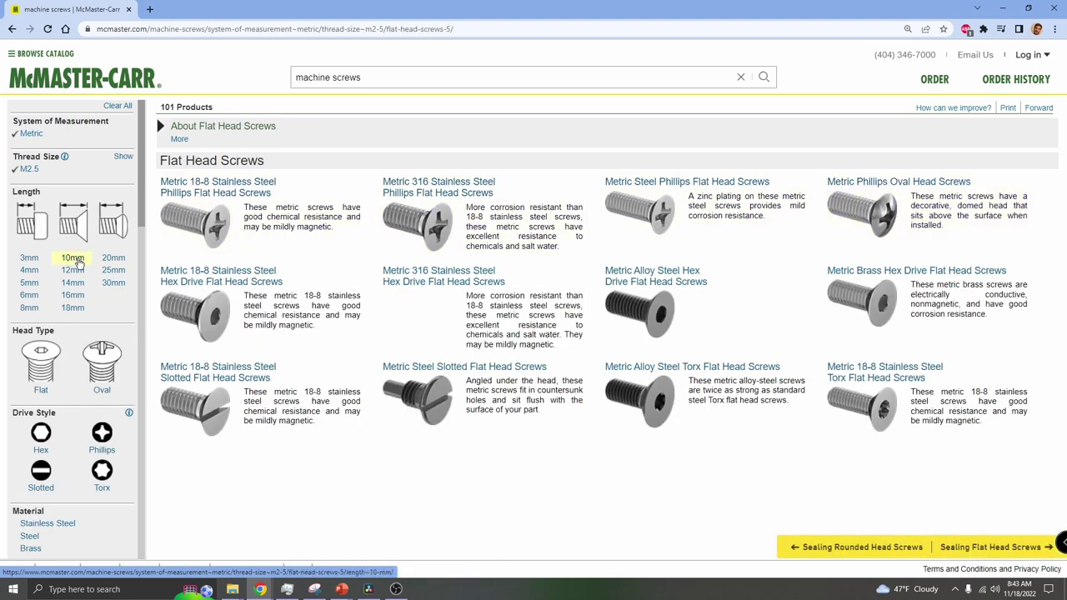
click(73, 258)
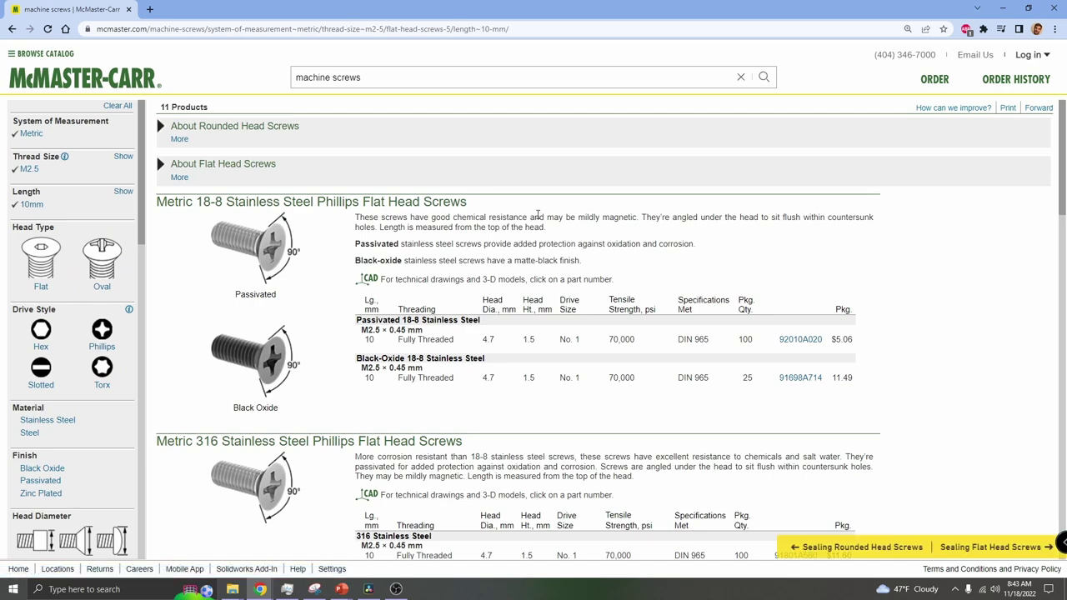
scroll(538, 215, down, 4)
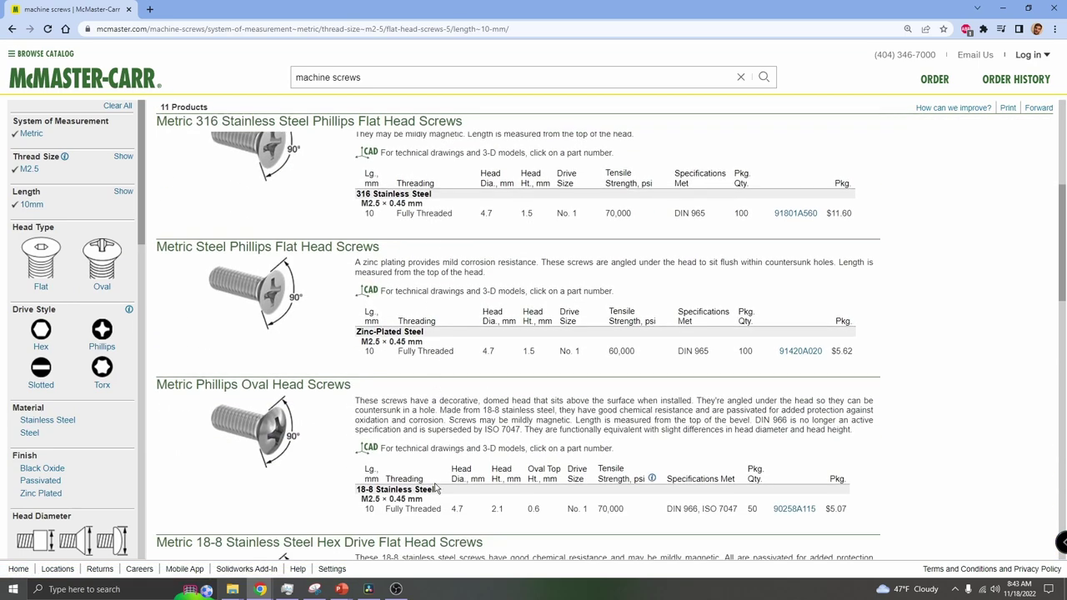
scroll(417, 299, up, 4)
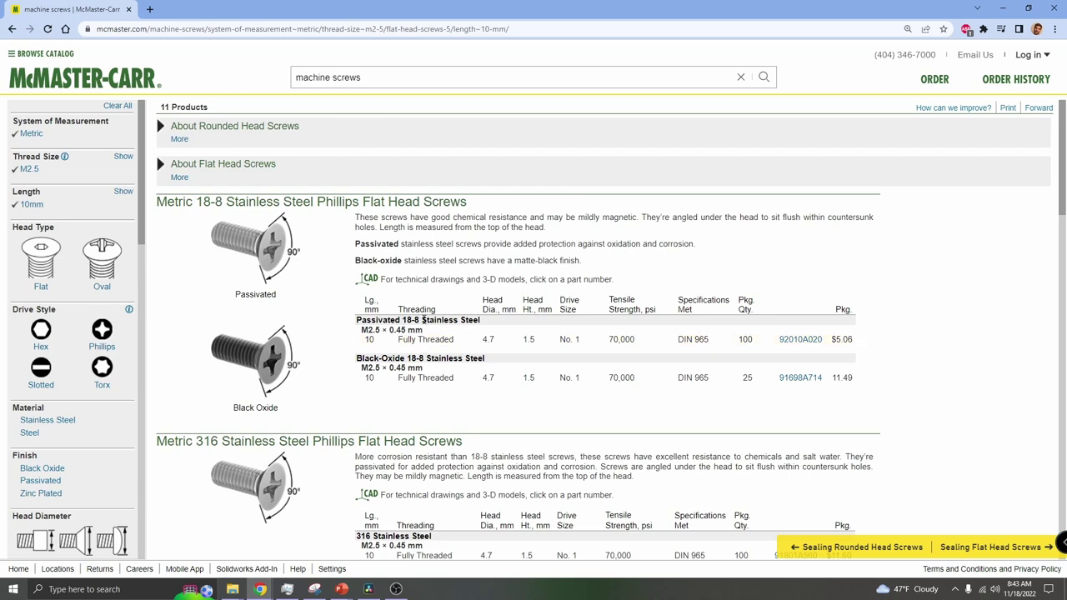
scroll(482, 331, down, 4)
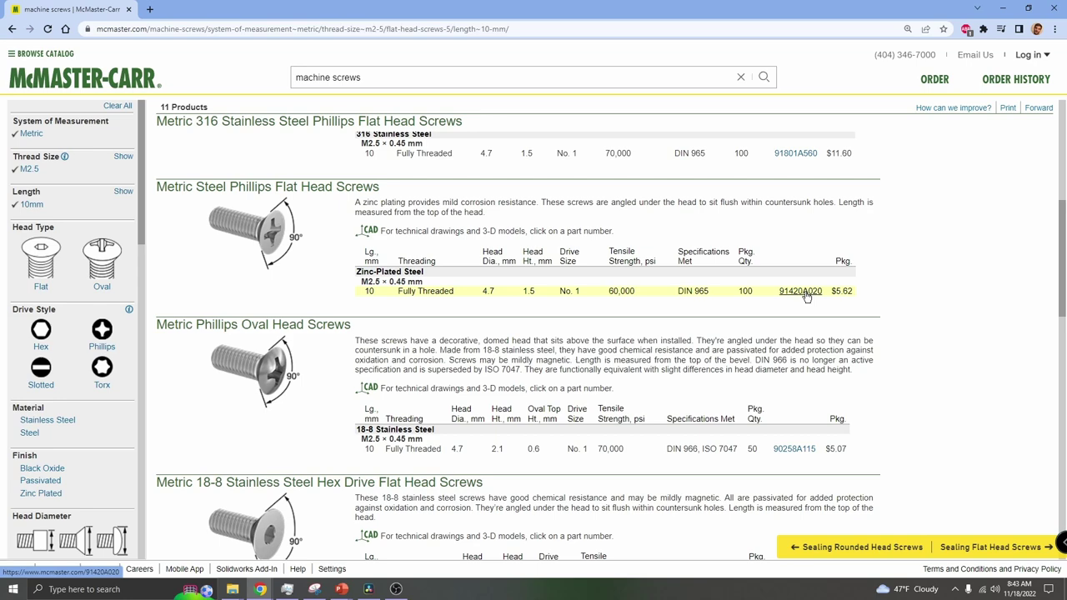
click(803, 293)
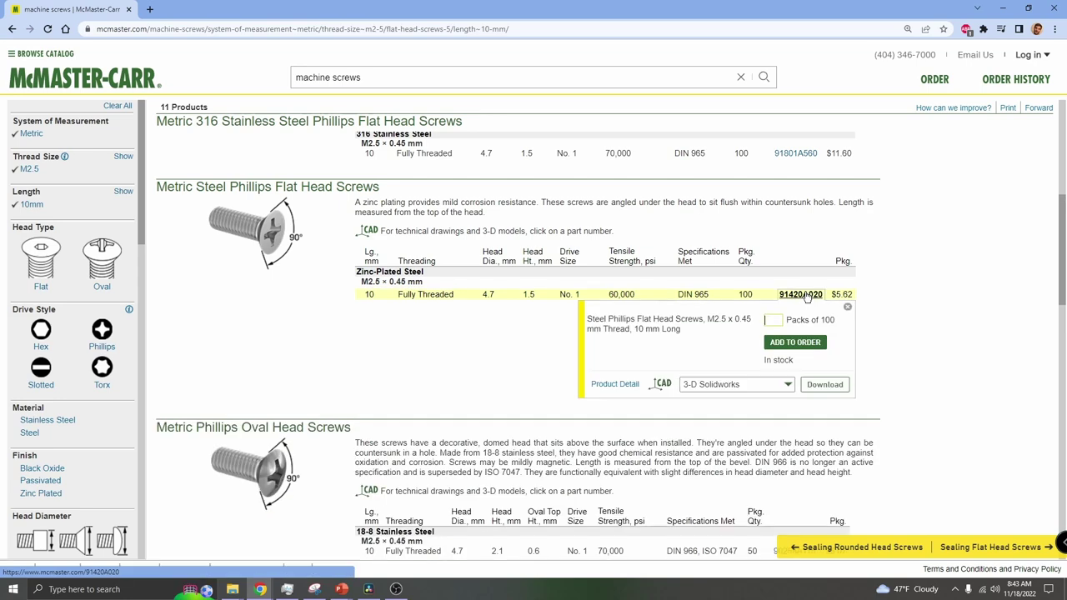
Open the full 91420A020 steel Phillips flat head screw page and review its specs.
click(614, 385)
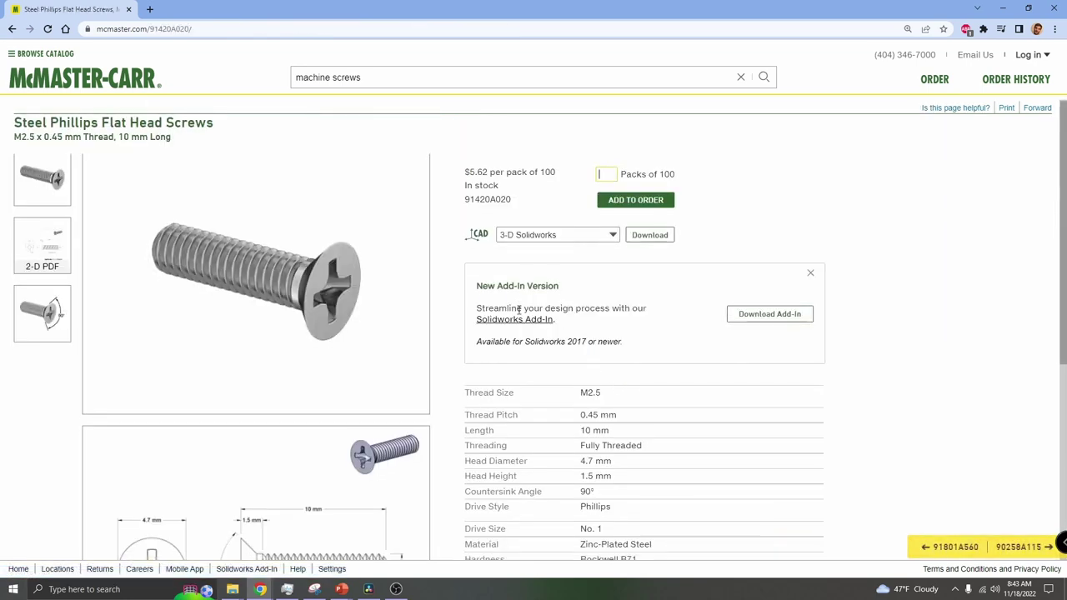
scroll(519, 310, down, 2)
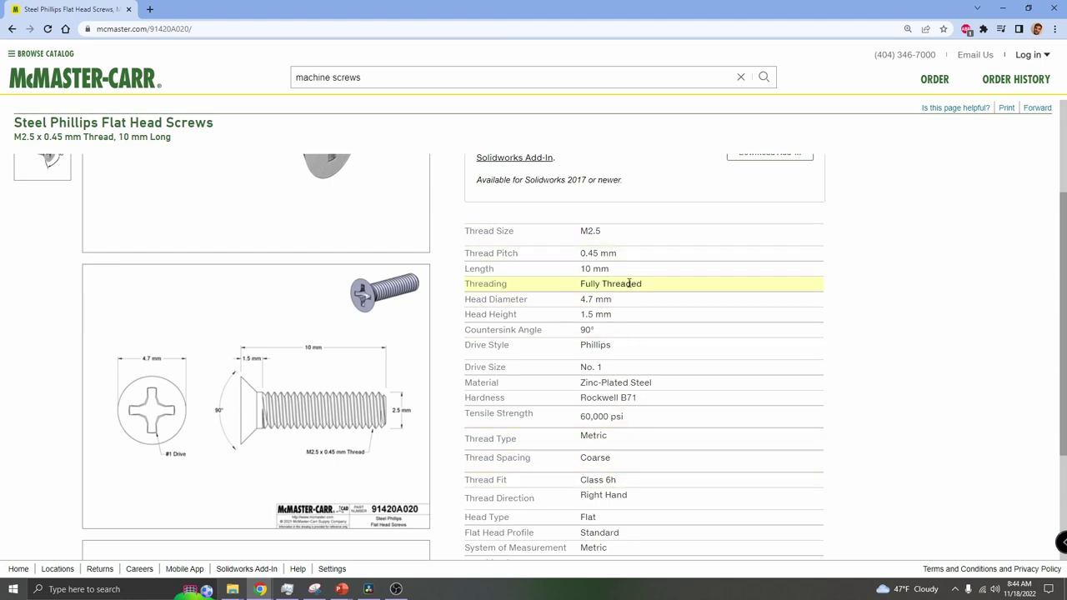
scroll(625, 255, up, 2)
scroll(500, 316, down, 2)
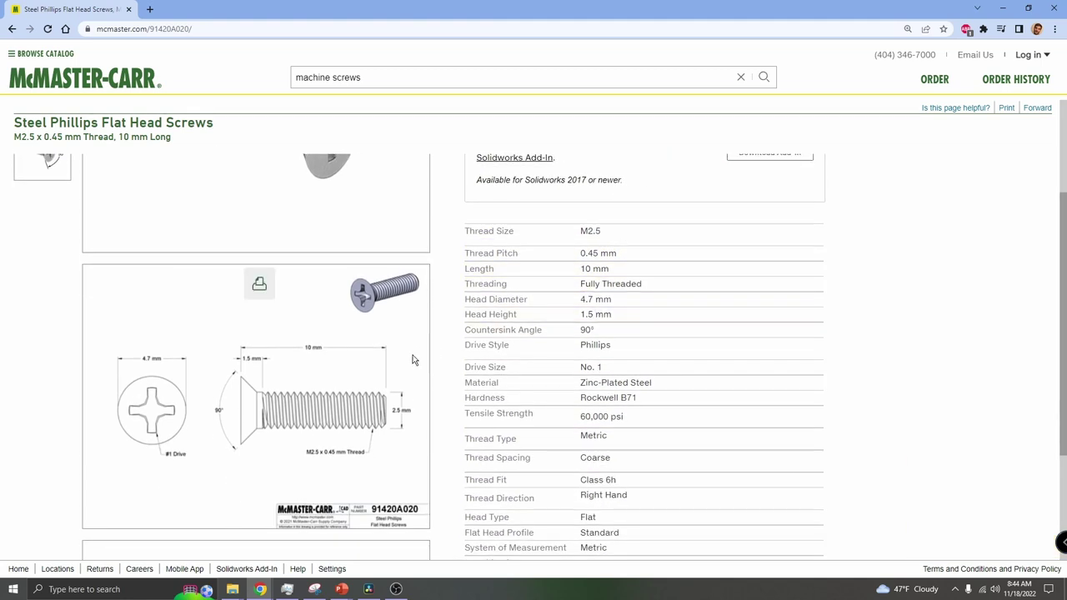
scroll(555, 275, down, 2)
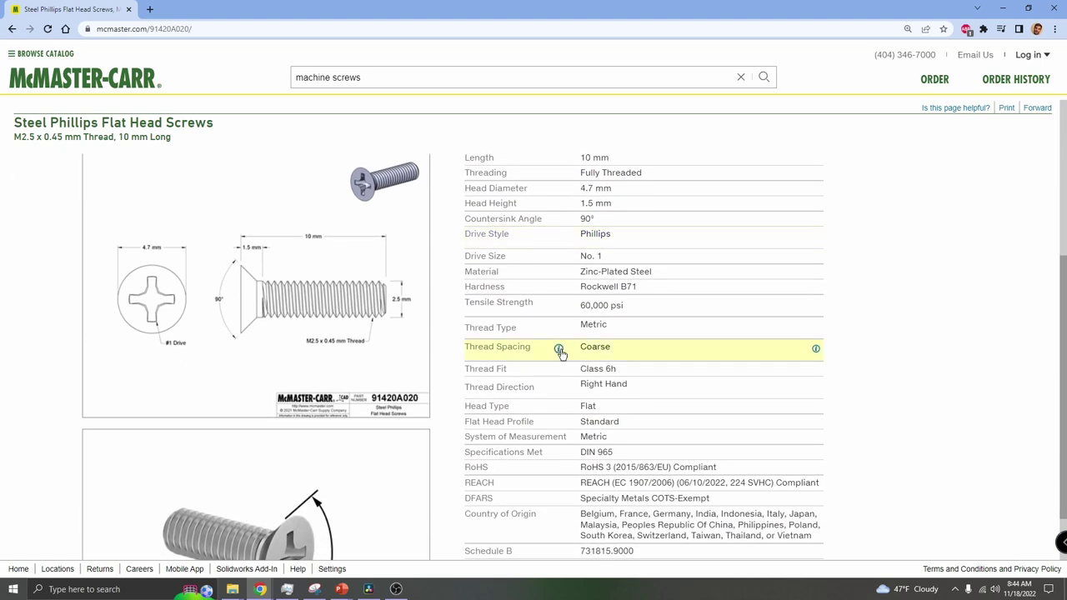
scroll(583, 406, down, 1)
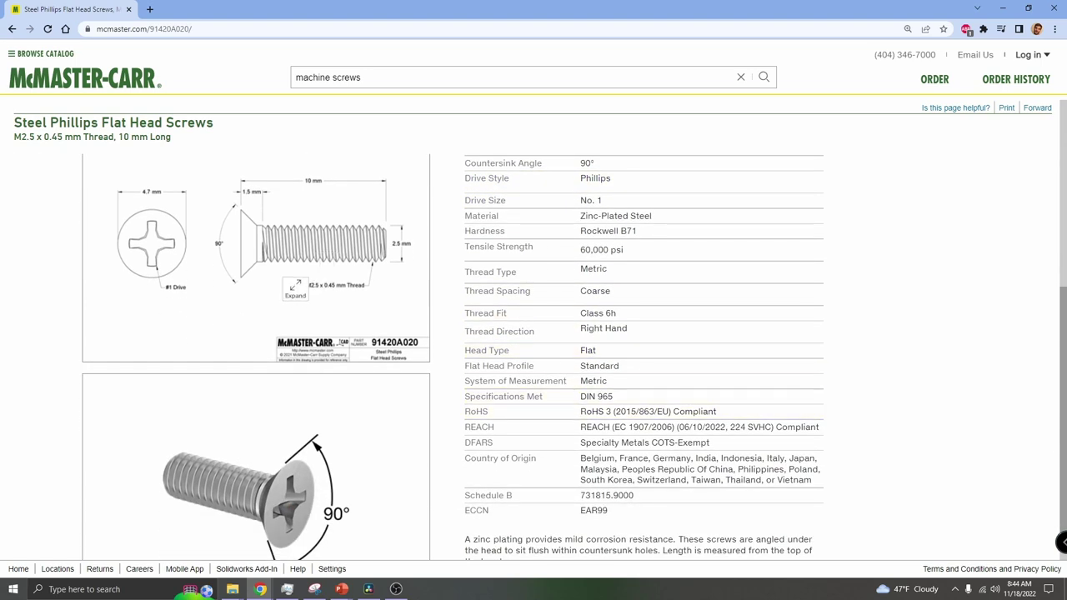
Enlarge the dimensioned M2.5 x 10 mm screw drawing to inspect it, then collapse it.
click(295, 287)
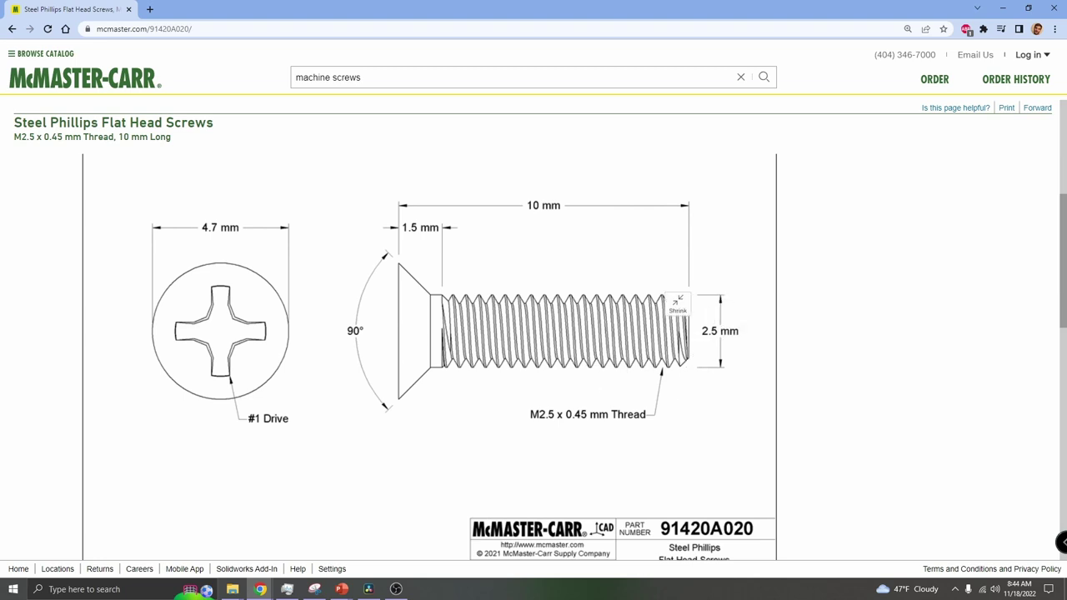
click(677, 302)
click(246, 225)
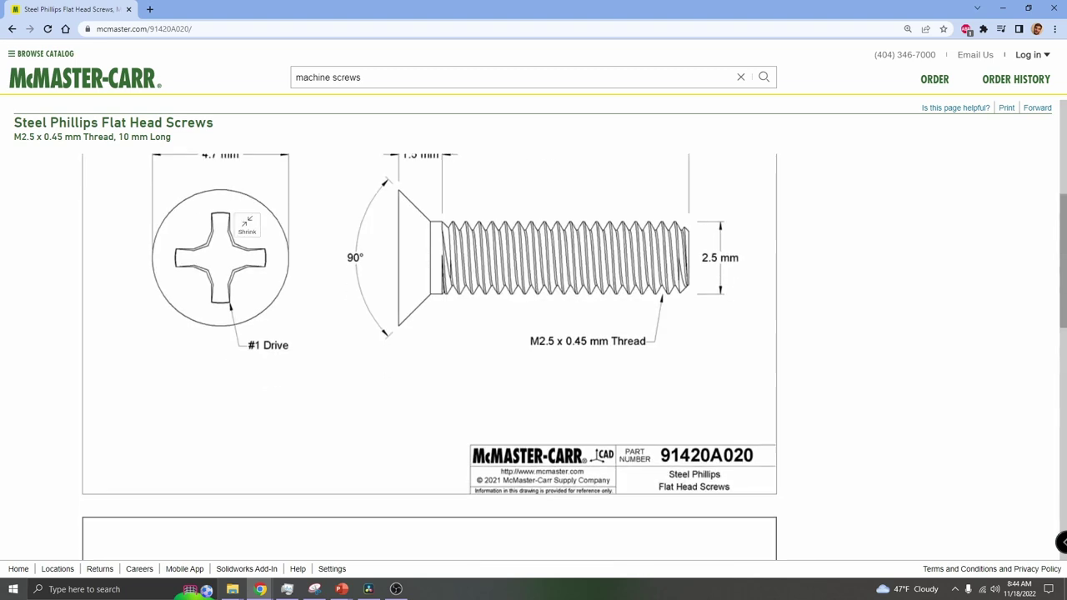
scroll(381, 280, down, 5)
scroll(476, 297, up, 6)
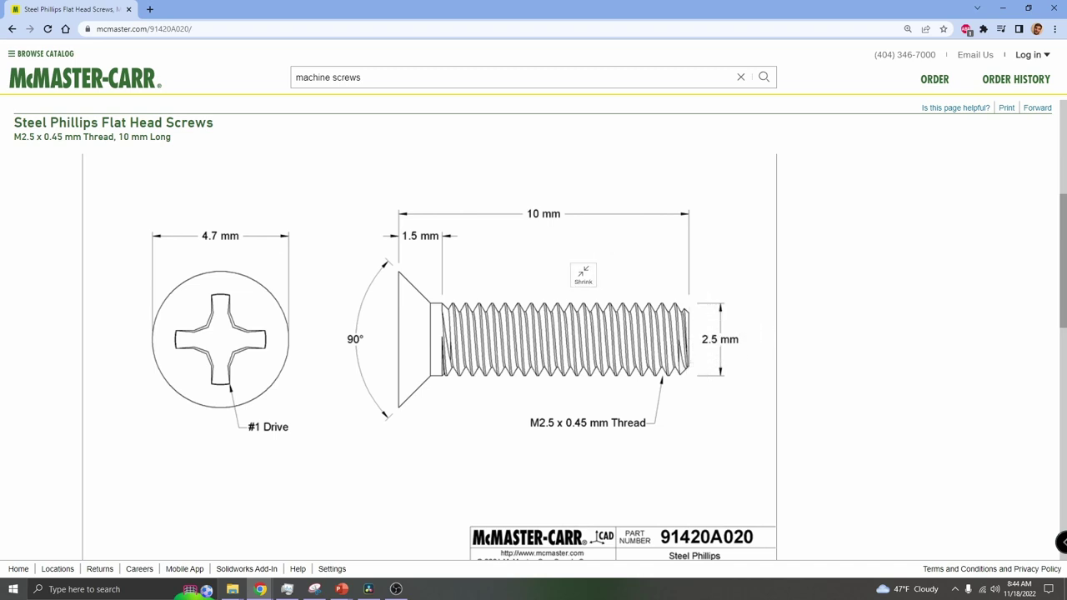
click(584, 277)
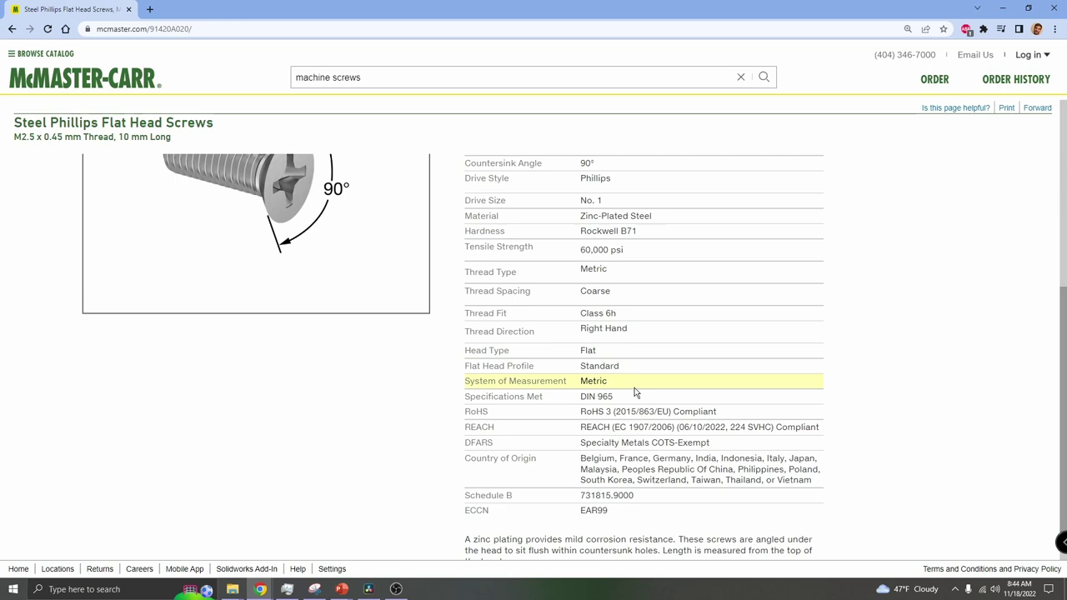
Return to the top of the page showing the $5.62 per 100 price and image.
scroll(262, 214, up, 2)
scroll(263, 214, up, 2)
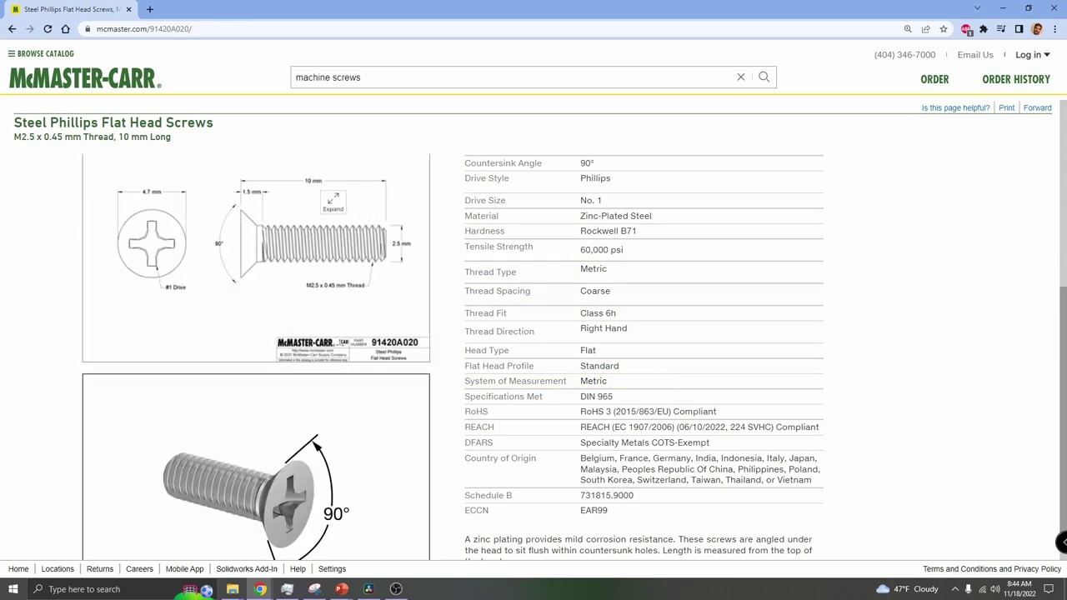
scroll(663, 265, up, 3)
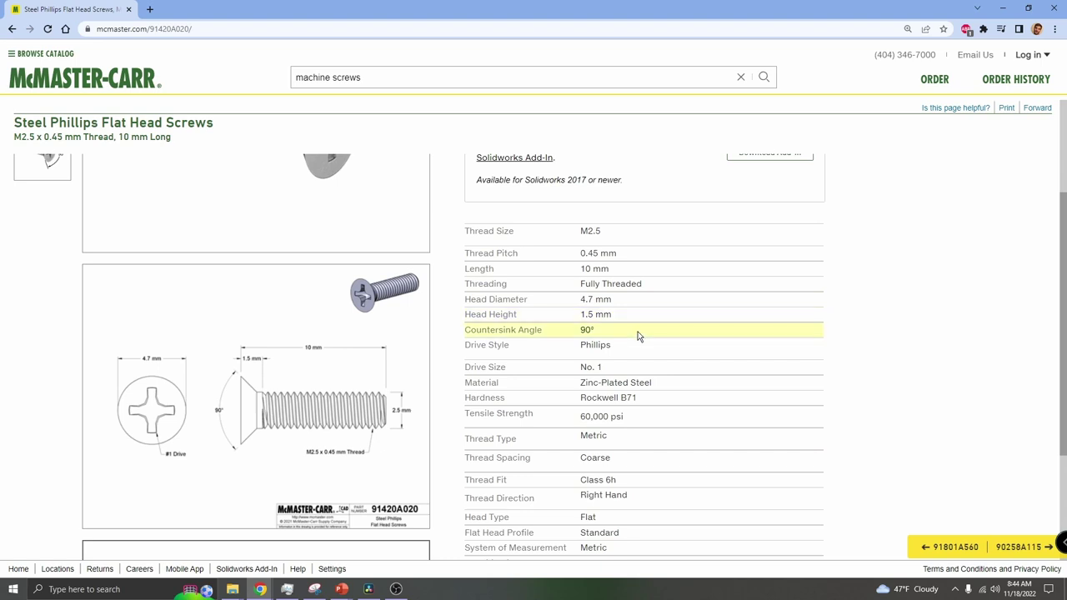
scroll(638, 336, down, 3)
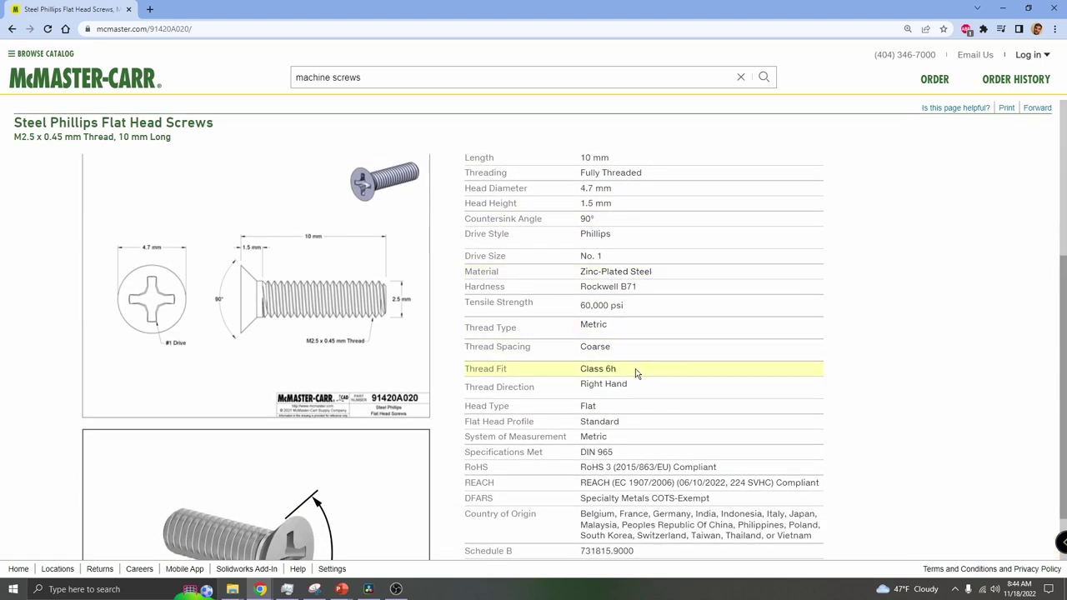
scroll(644, 421, down, 1)
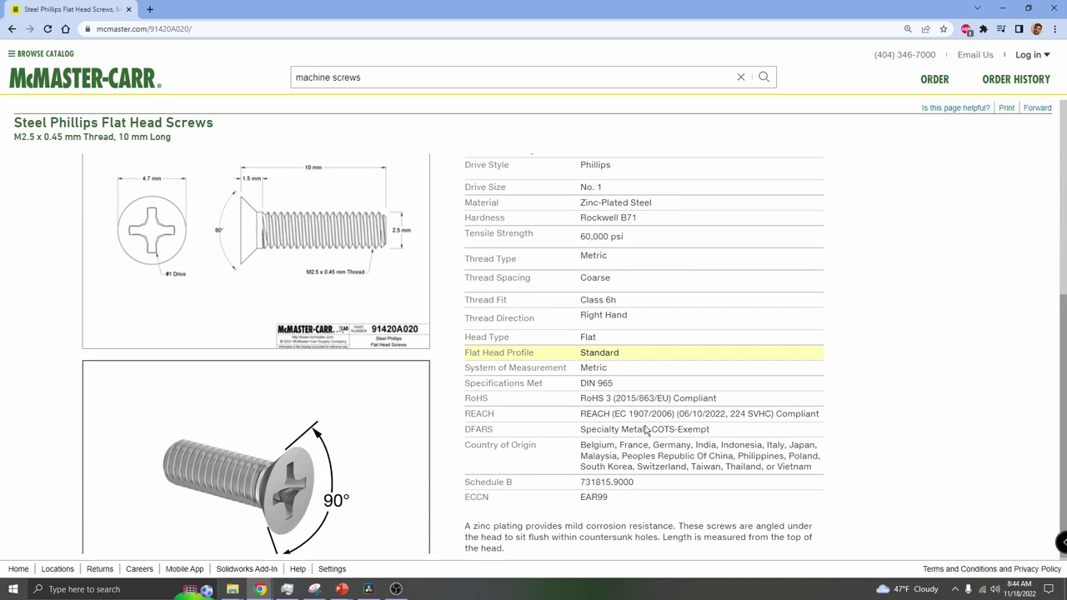
scroll(645, 390, up, 3)
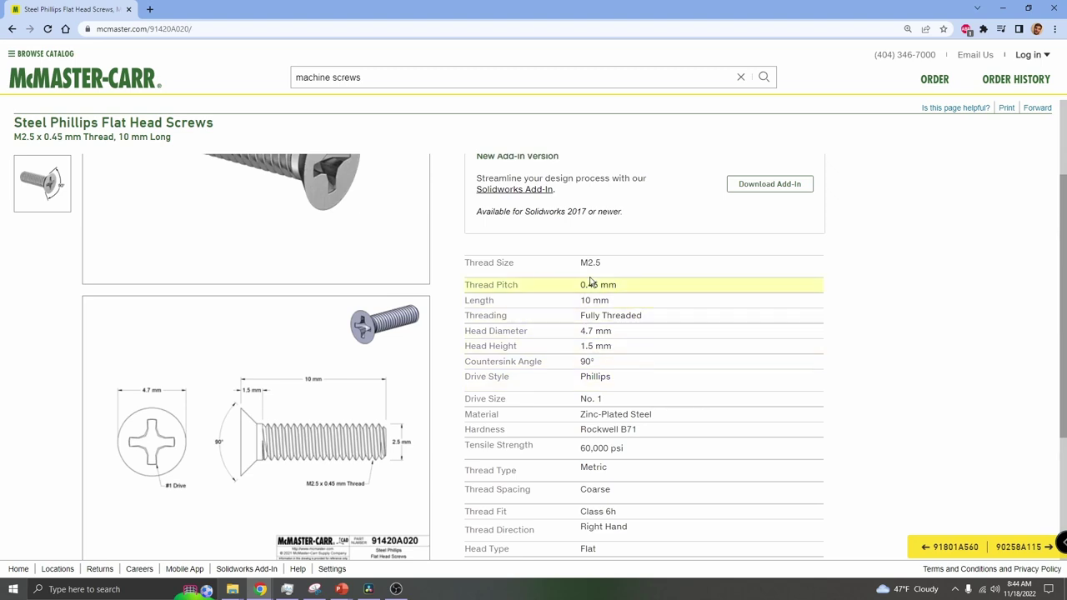
scroll(334, 292, up, 3)
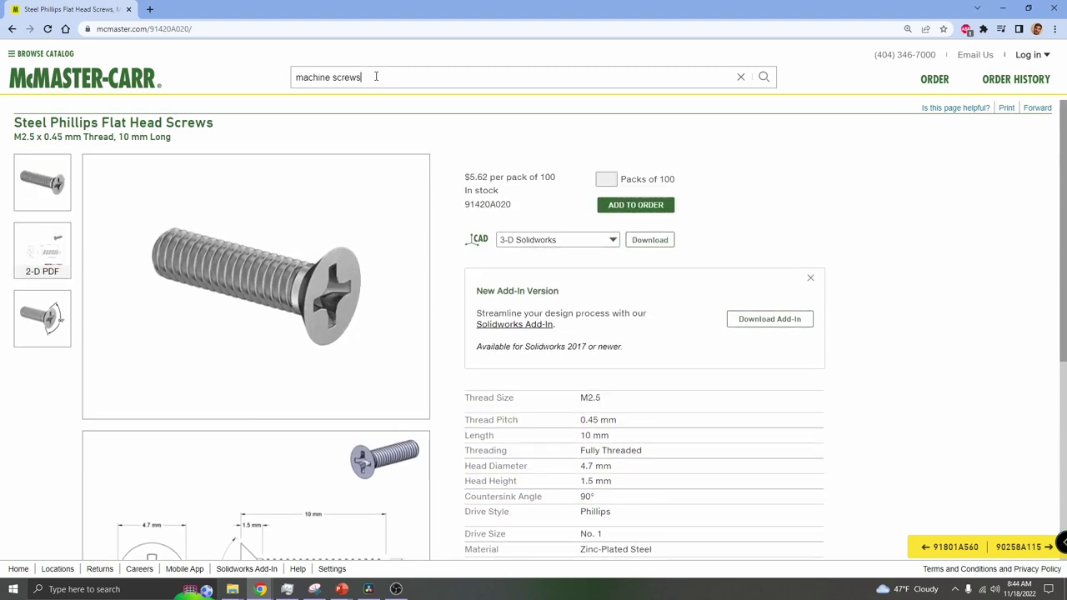
Replace the search with 'heat set inserts' and filter to Metric M2.5, listing 13 tapered inserts.
drag(376, 76, 250, 67)
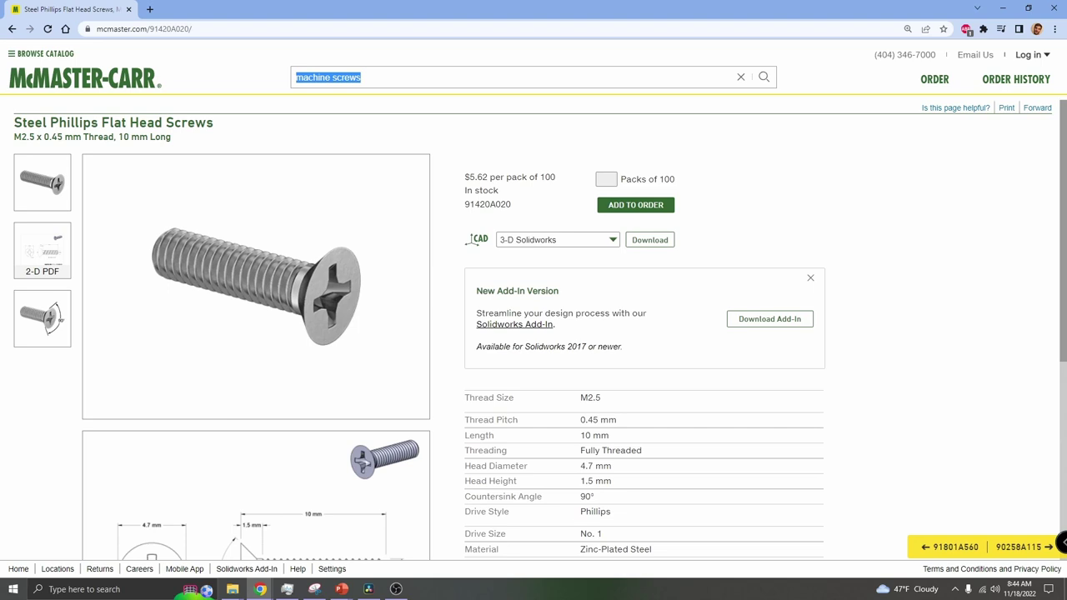
drag(373, 78, 254, 70)
text(heat )
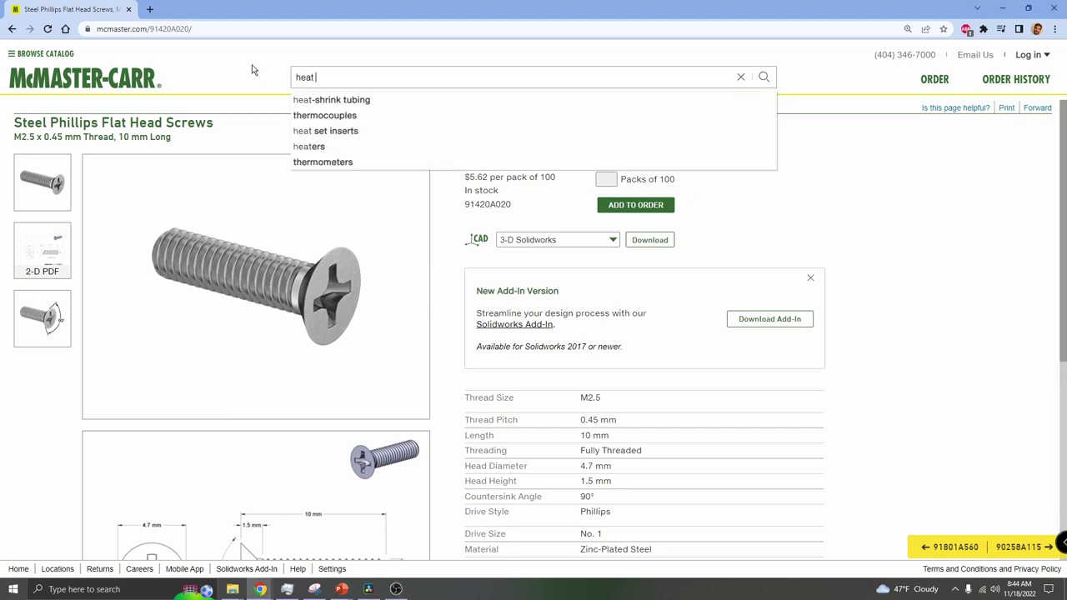
text(set inserts)
key(Return)
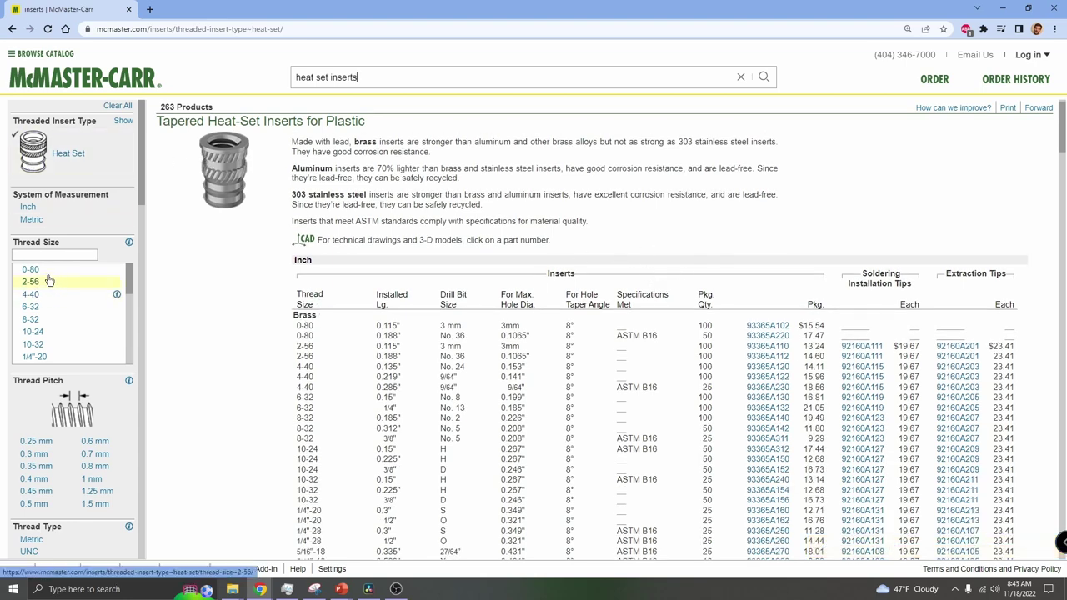
click(33, 220)
click(40, 305)
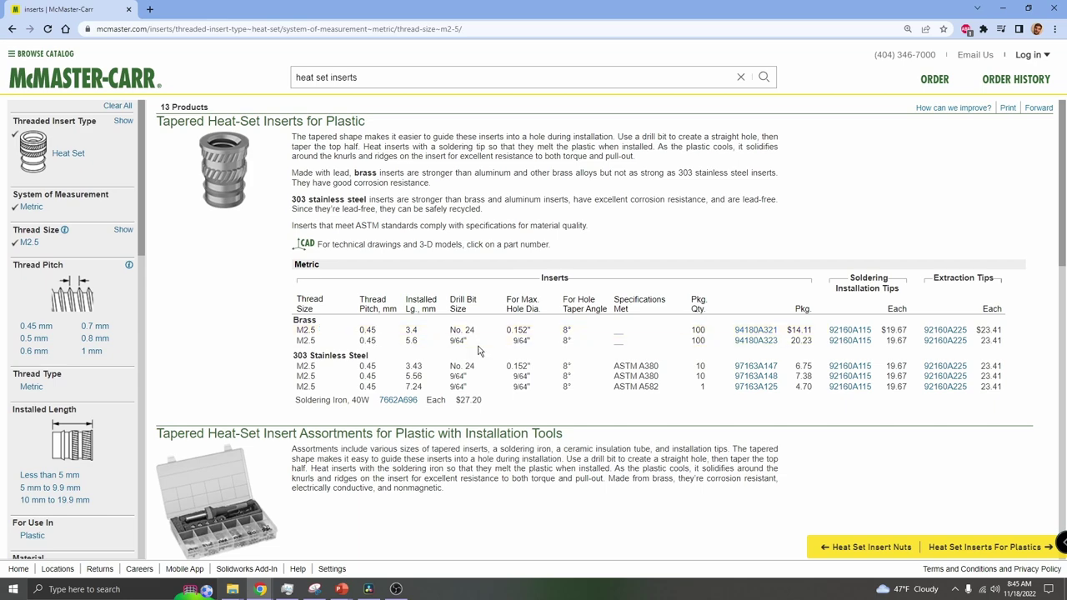
Open the product page for brass insert 94180A323 and highlight its 6.37 mm minimum material thickness.
click(472, 345)
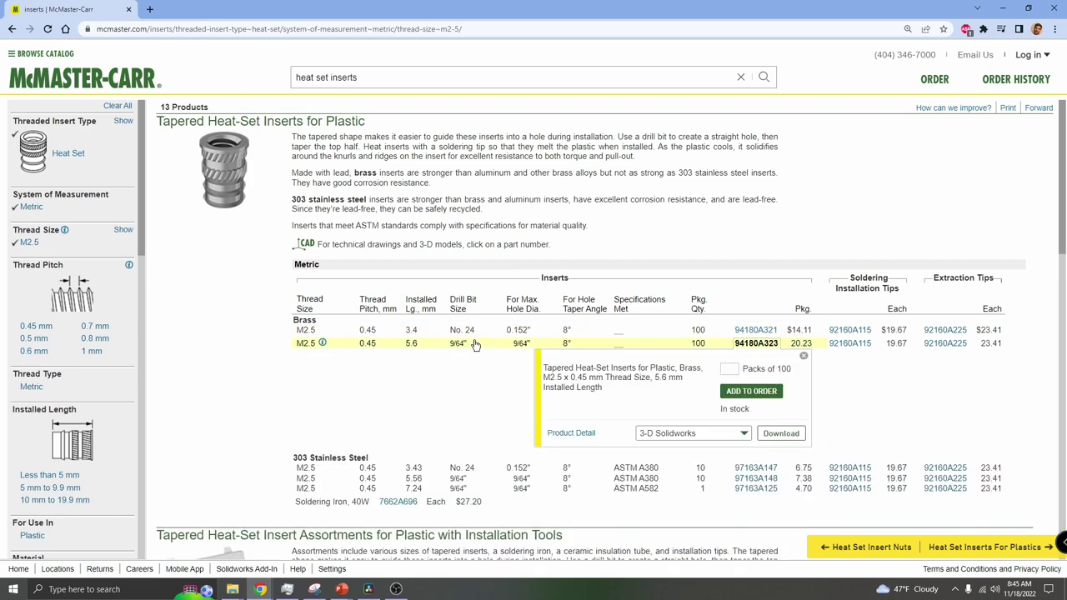
click(583, 434)
scroll(534, 350, down, 2)
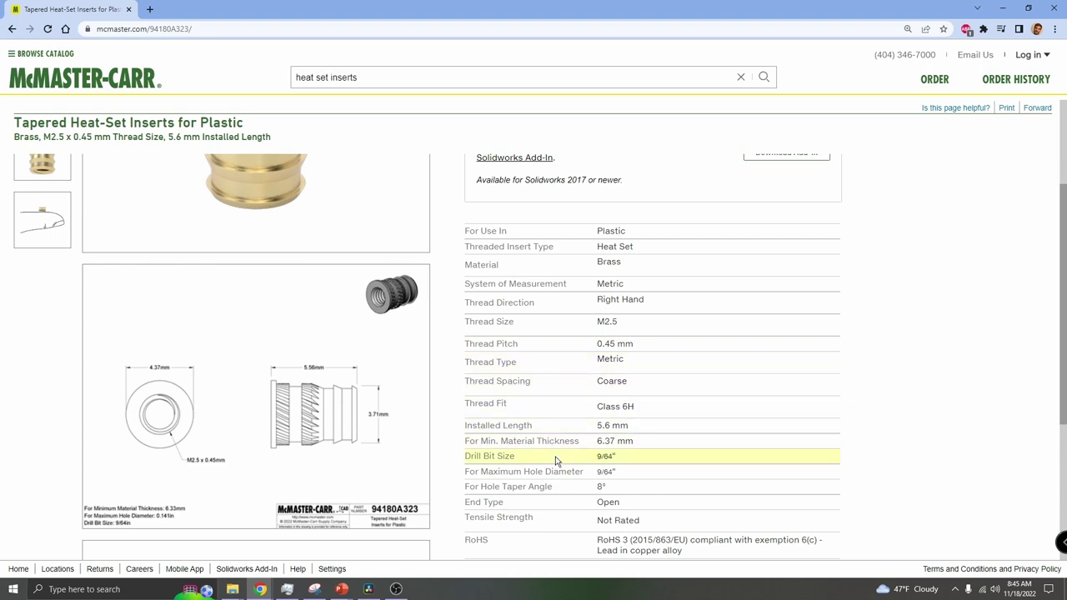
drag(590, 446, 640, 452)
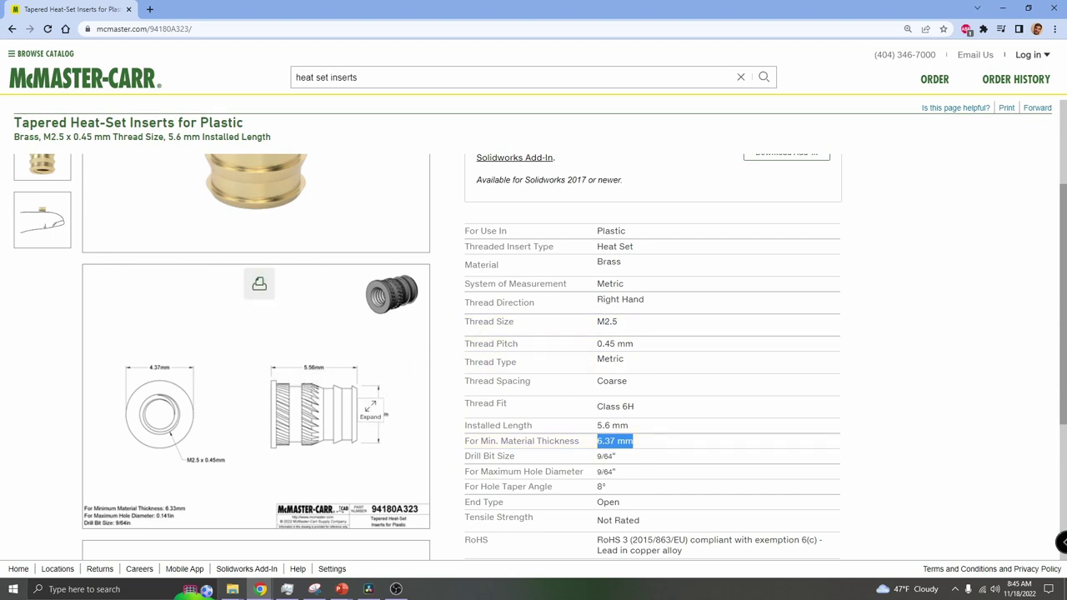
Enlarge the insert's dimensioned drawing, close it, review the specs and clear the 6.37 mm highlight.
click(320, 382)
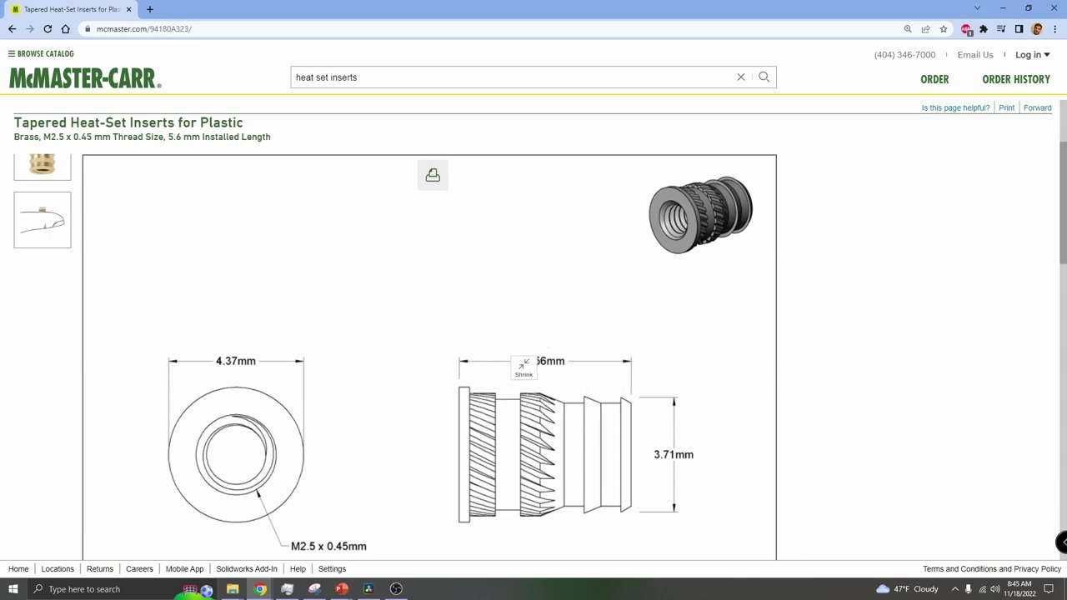
scroll(517, 363, down, 3)
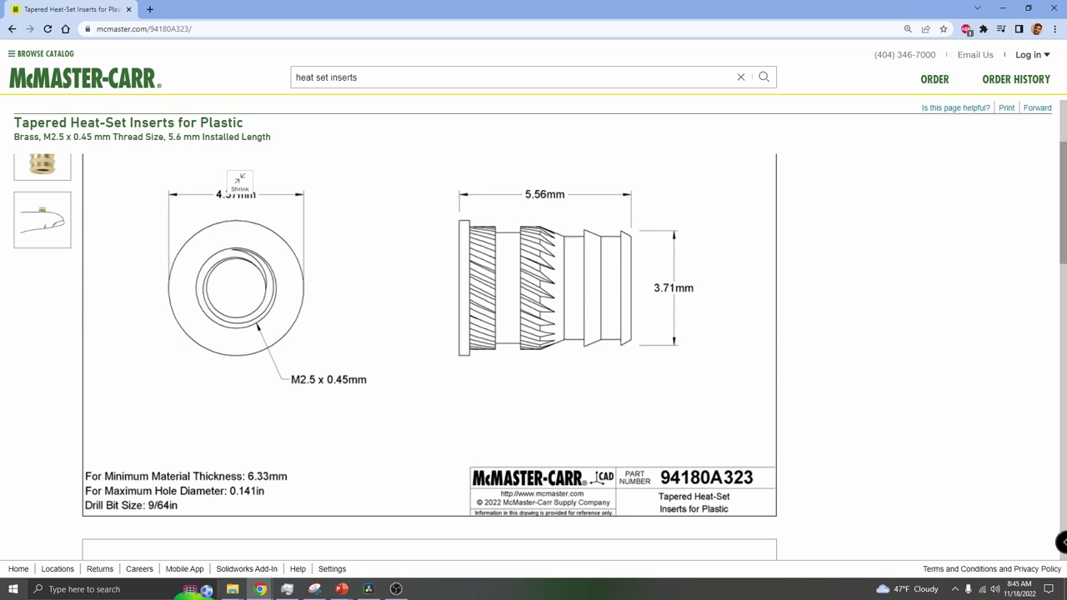
click(503, 305)
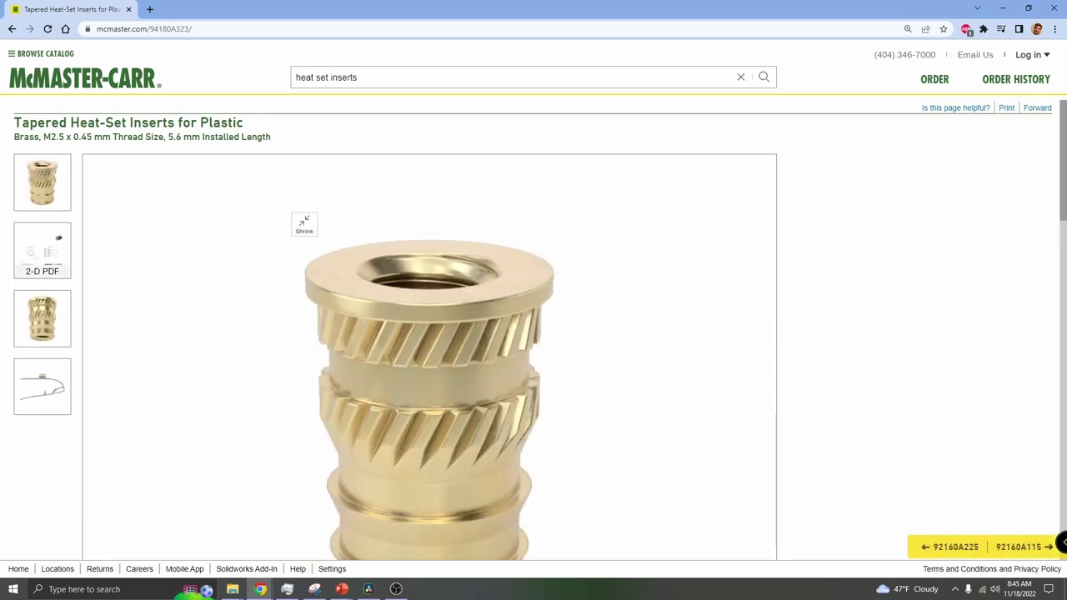
click(304, 224)
scroll(650, 358, down, 2)
scroll(687, 346, down, 2)
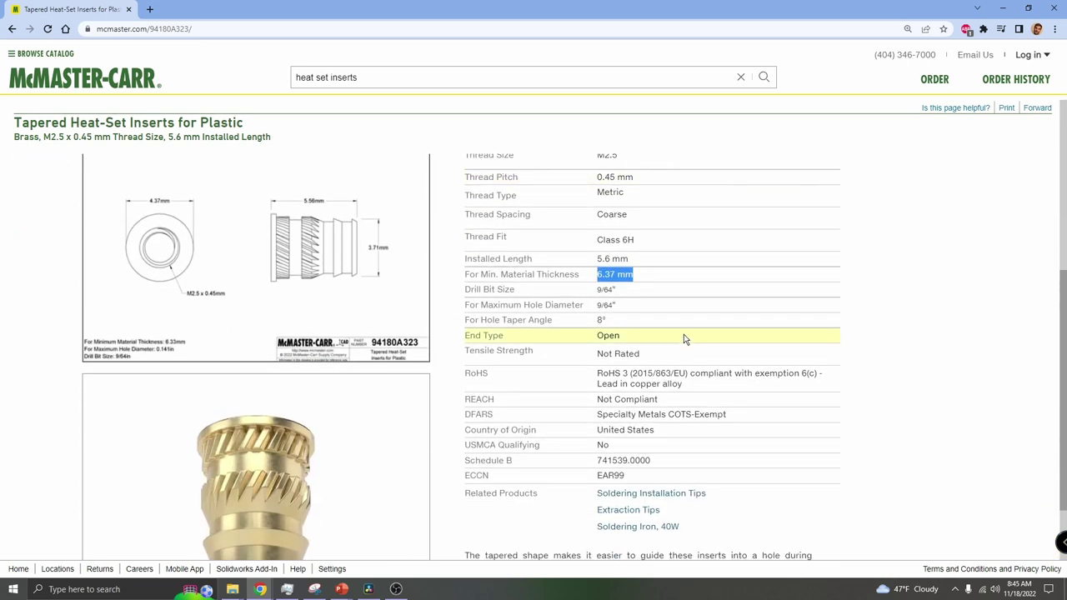
click(922, 298)
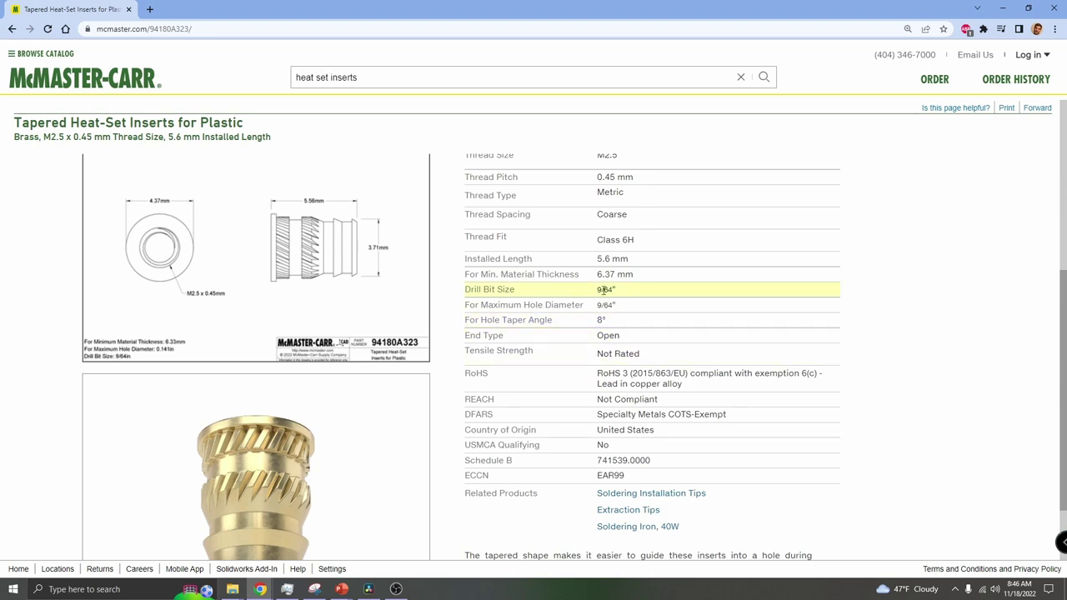
Convert 9/64 inch to mm in a new Google tab (3.571875 mm), then return to McMaster-Carr.
click(149, 9)
text(9/)
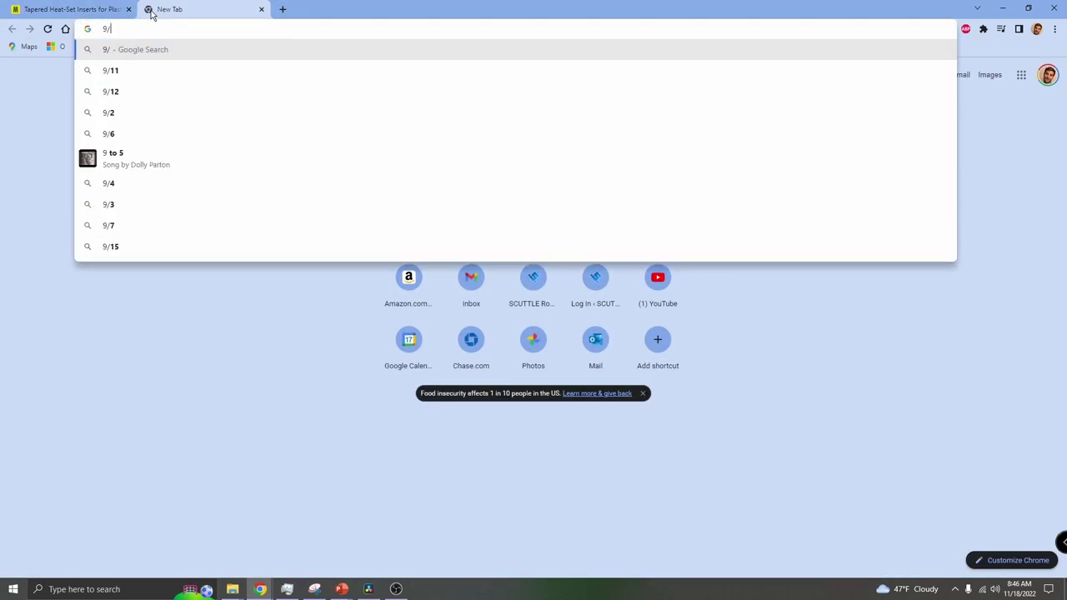
text(64inch to mm)
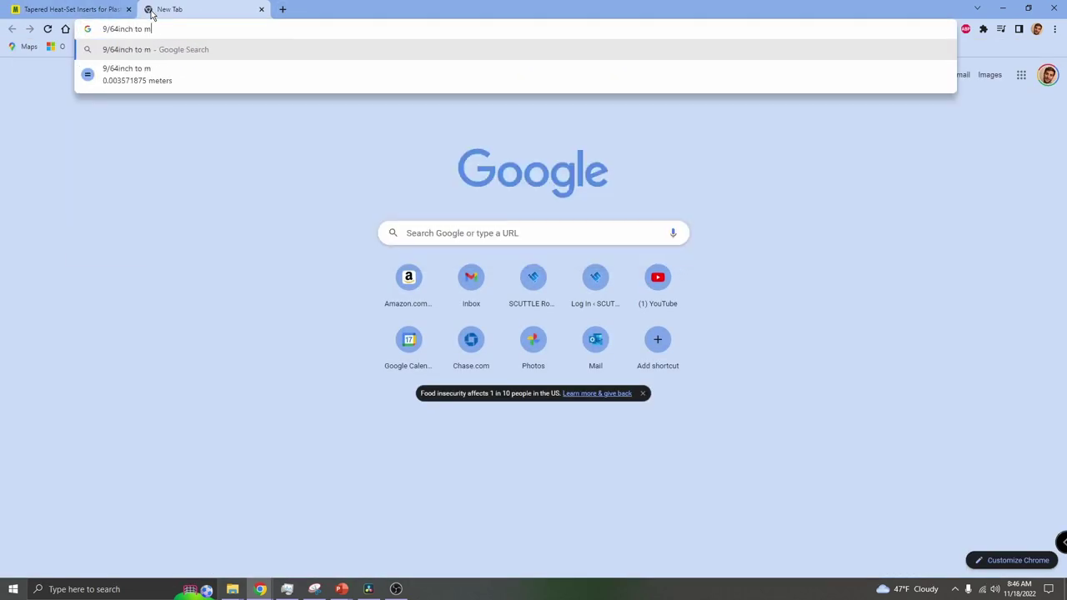
key(Return)
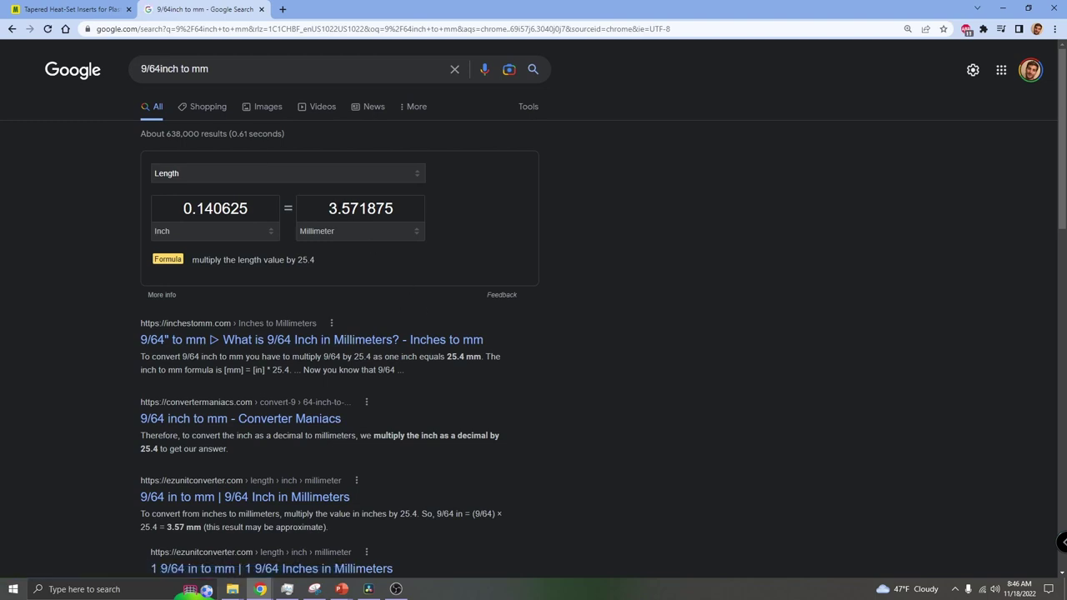
drag(358, 208, 394, 208)
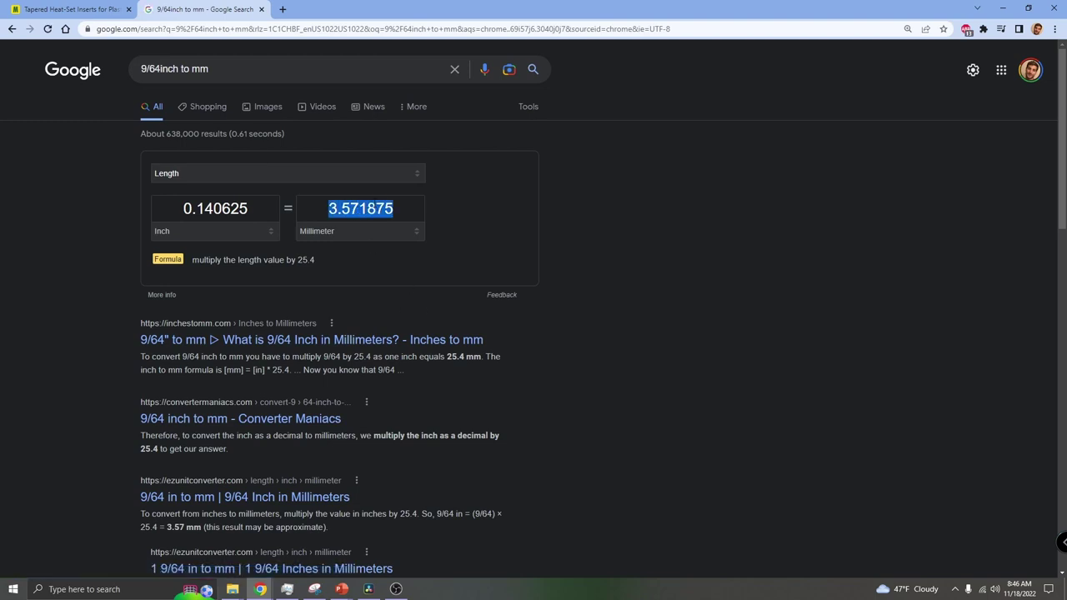
click(65, 13)
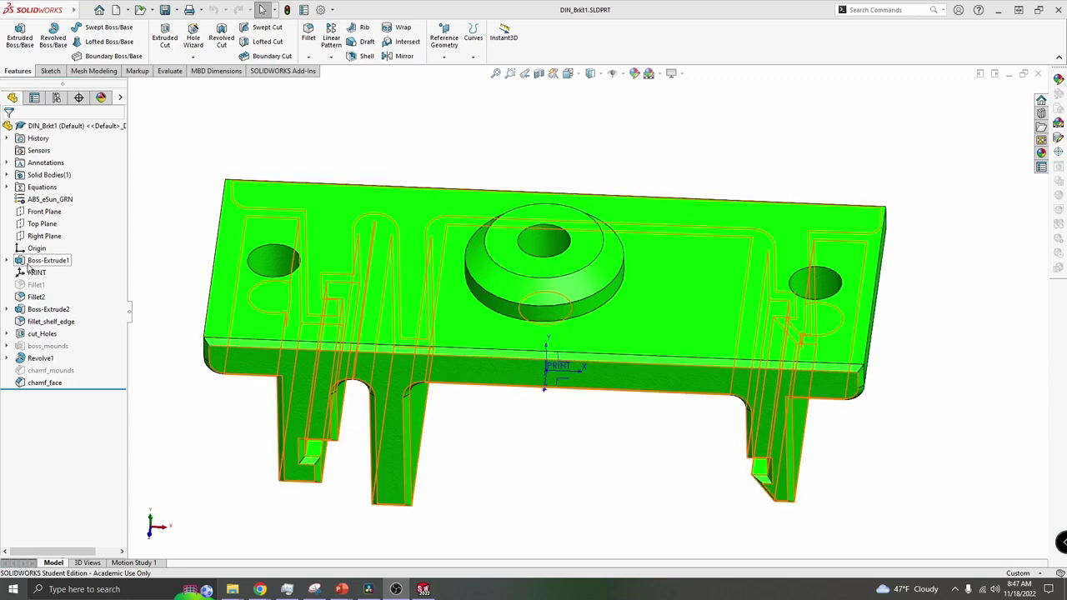
Roll the bracket back before the mounds and edit cut_Holes' Sketch3, with three Ø4.00 holes 41.00 apart.
drag(97, 380, 101, 338)
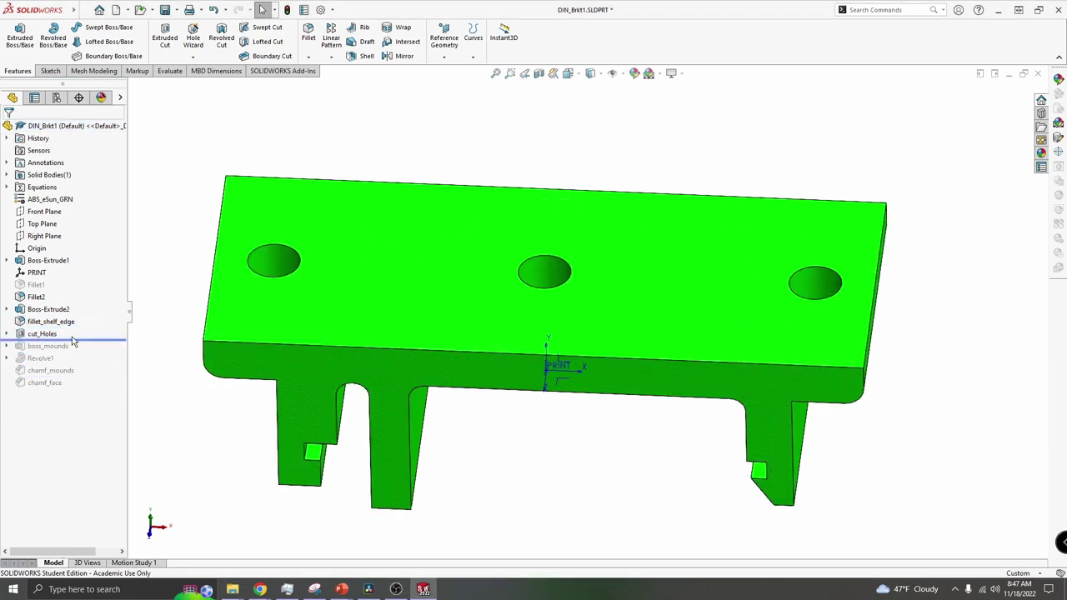
click(39, 335)
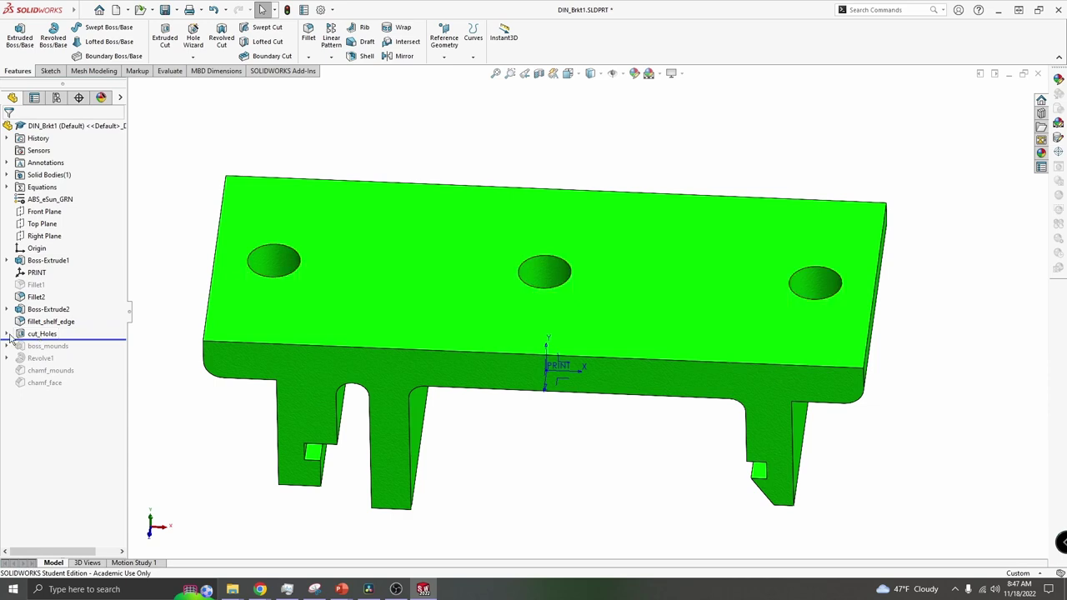
click(50, 308)
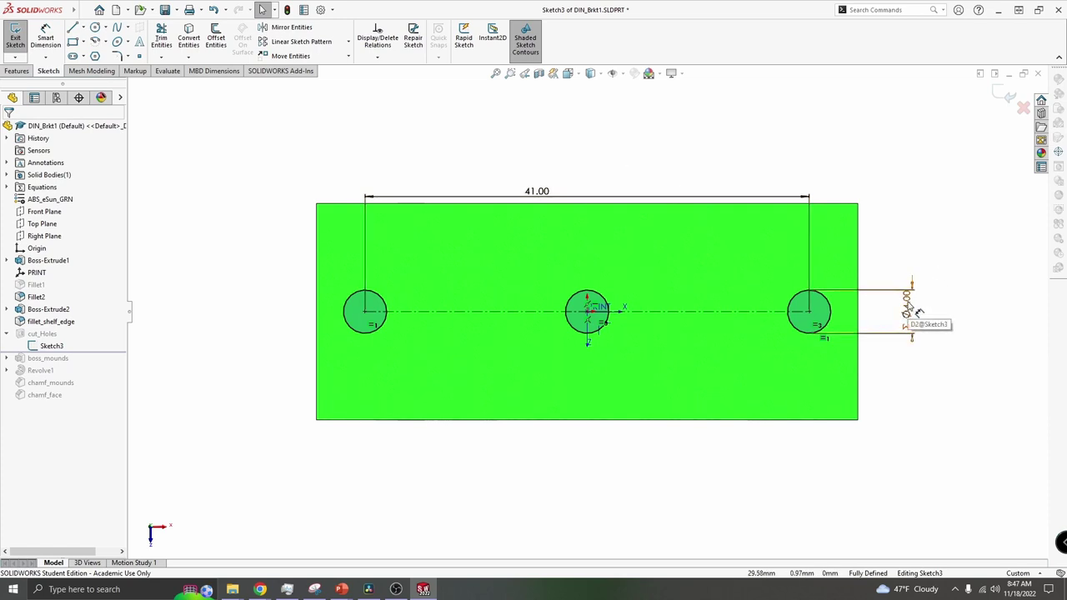
Check the Ø4.00 hole diameter in Sketch3, keep it unchanged, and view the sketch normal-to.
double_click(914, 311)
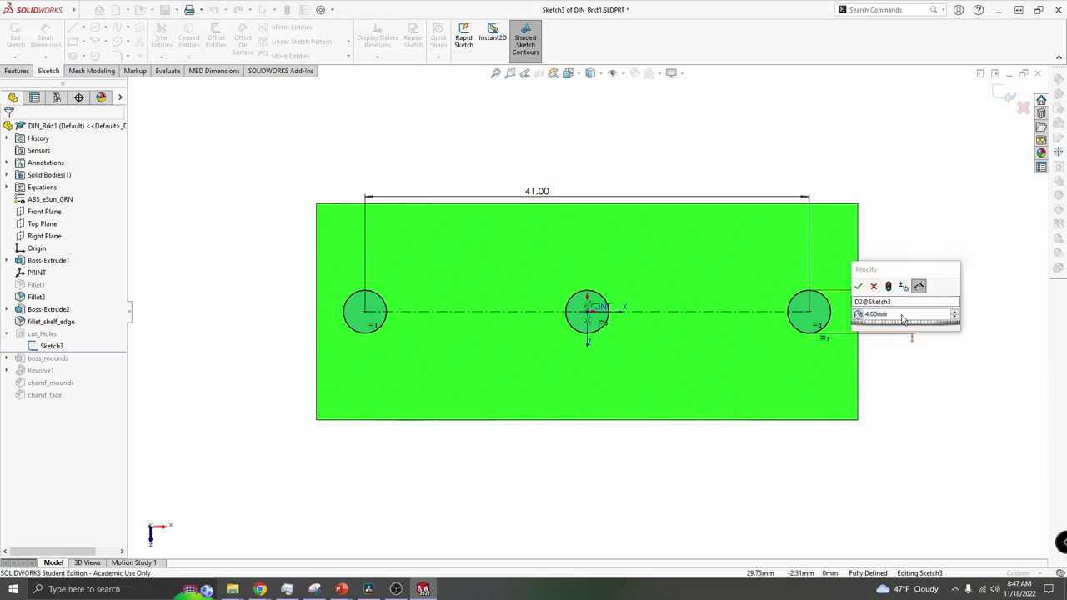
click(860, 288)
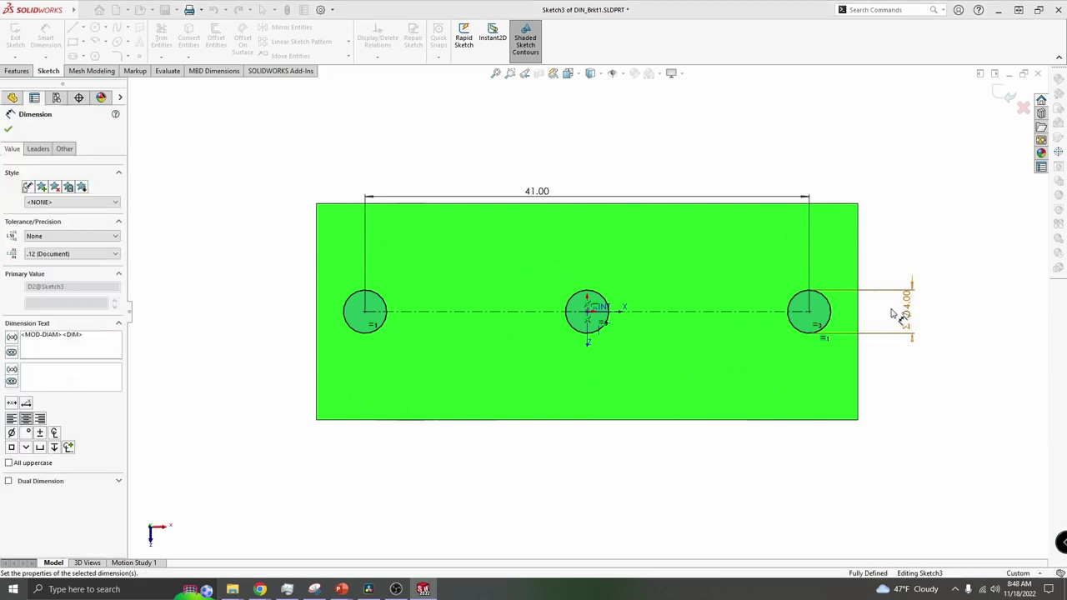
scroll(900, 307, down, 5)
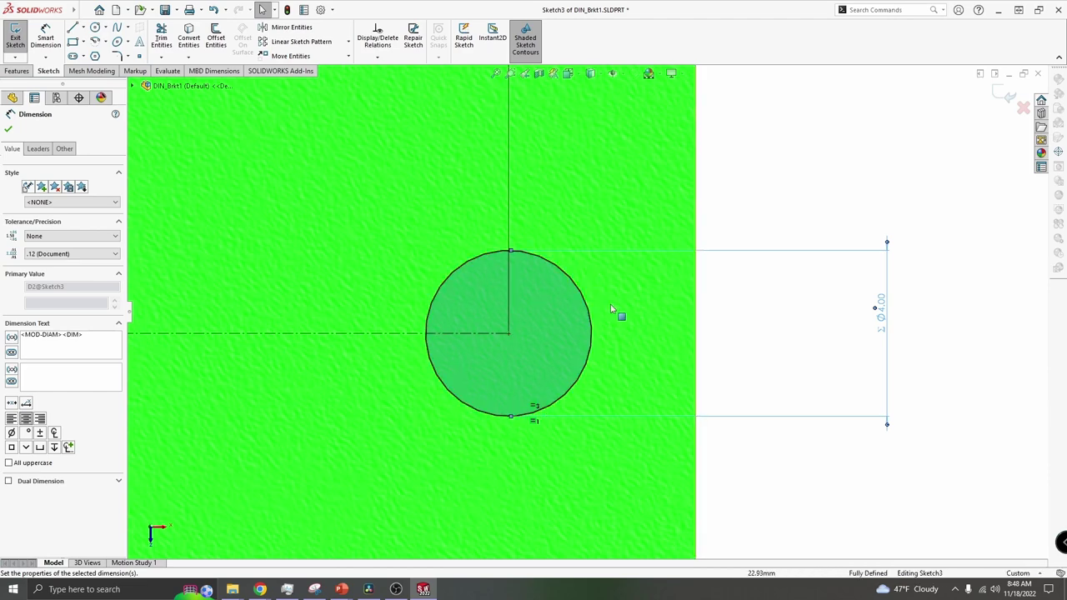
scroll(611, 309, up, 5)
mouse_move(613, 310)
middle_down()
mouse_move(575, 346)
mouse_move(530, 365)
middle_up()
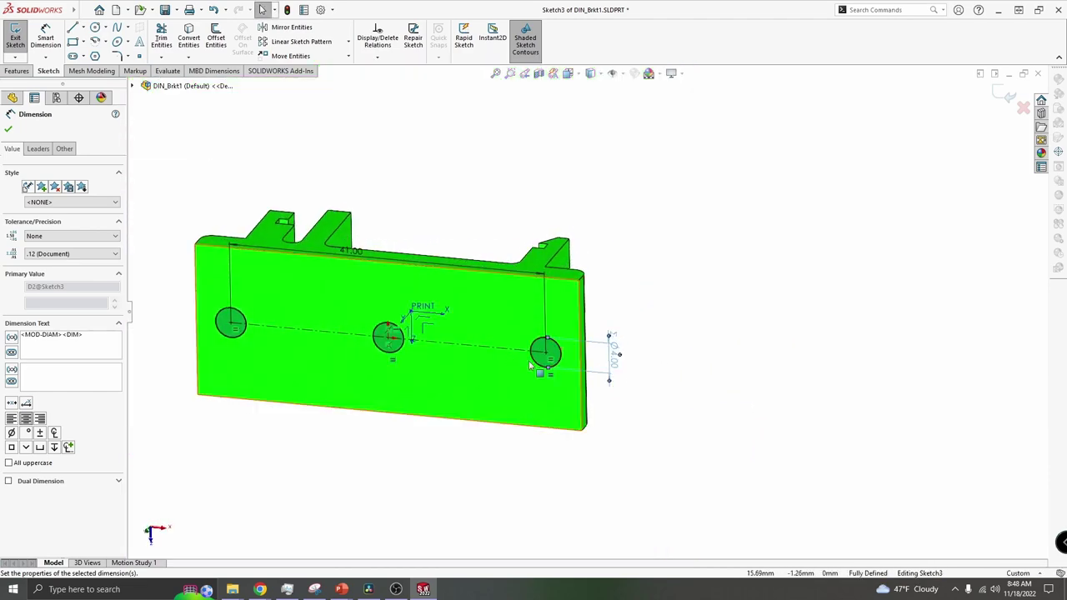
scroll(550, 359, up, 4)
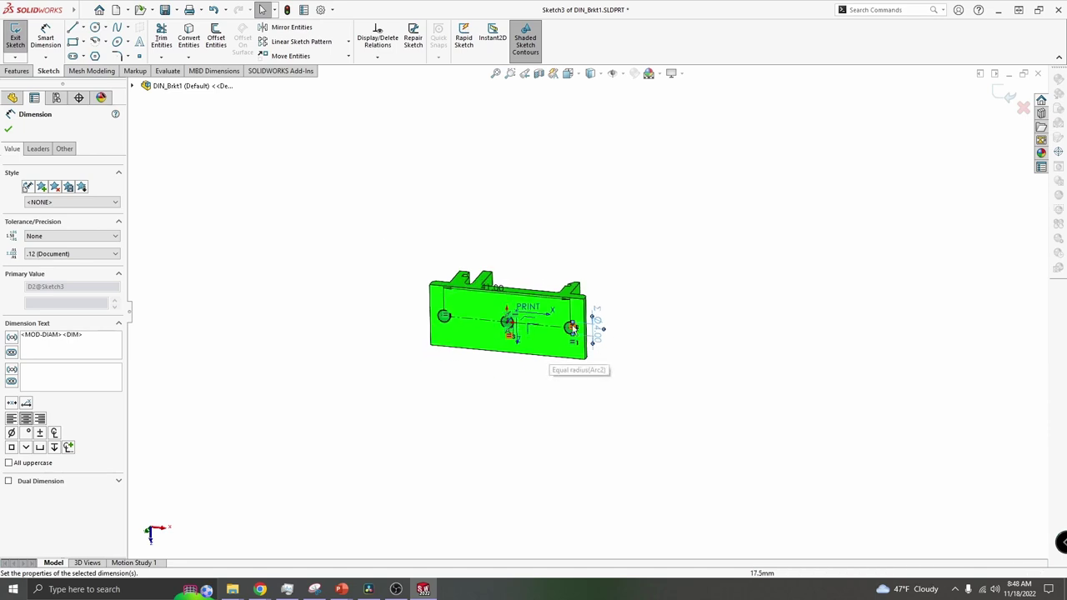
scroll(557, 353, down, 5)
key(ctrl+8)
scroll(551, 343, down, 3)
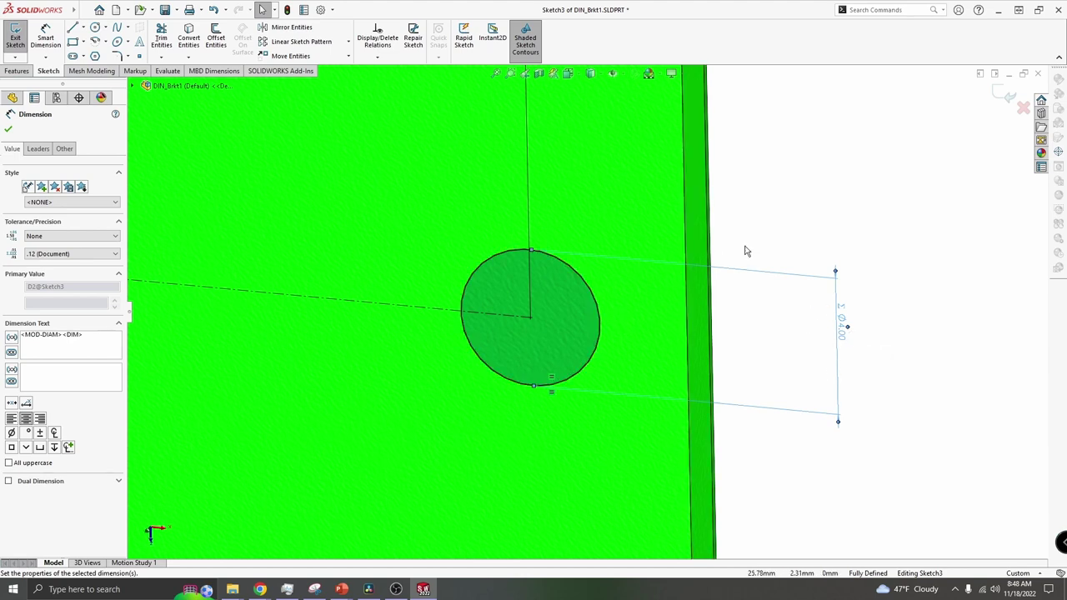
click(960, 113)
Rebuild the part, recheck 9/64 inch = 3.571875 mm, and return to the 94180A323 insert page.
key(ctrl+b)
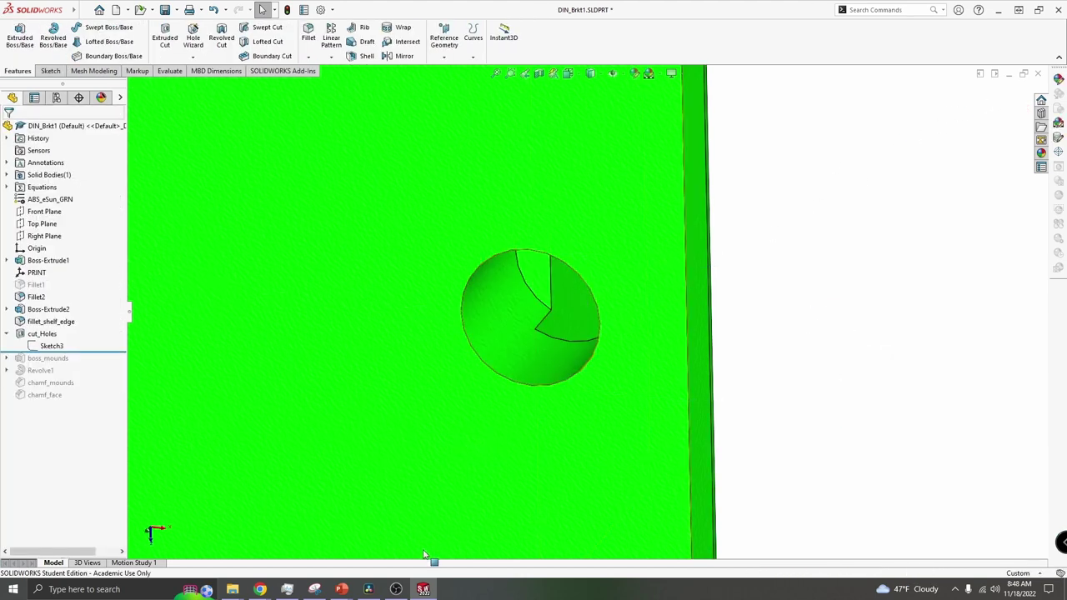
mouse_move(260, 589)
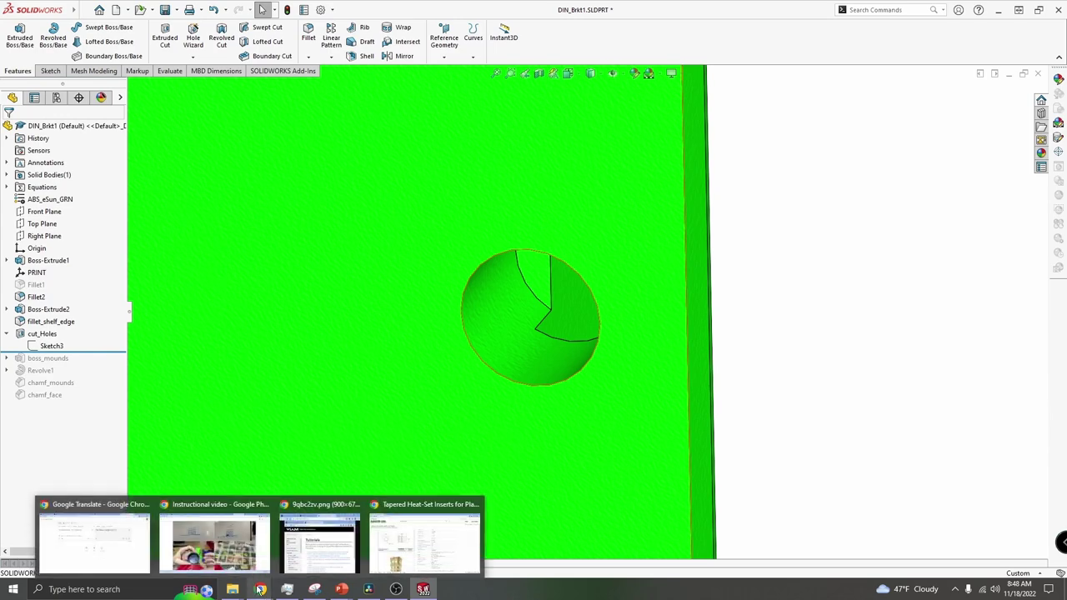
click(436, 542)
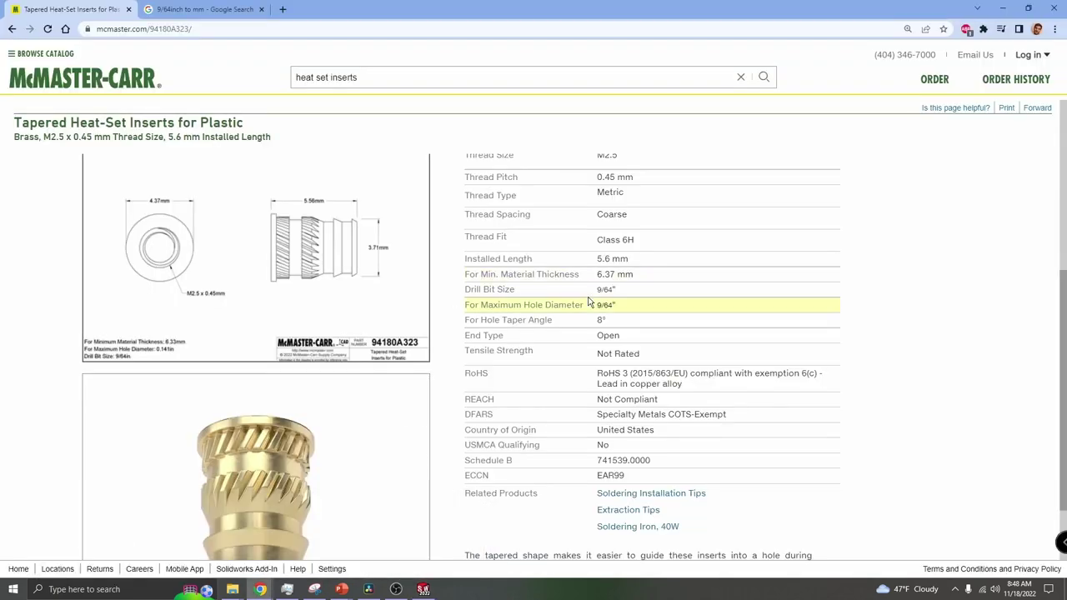
click(200, 9)
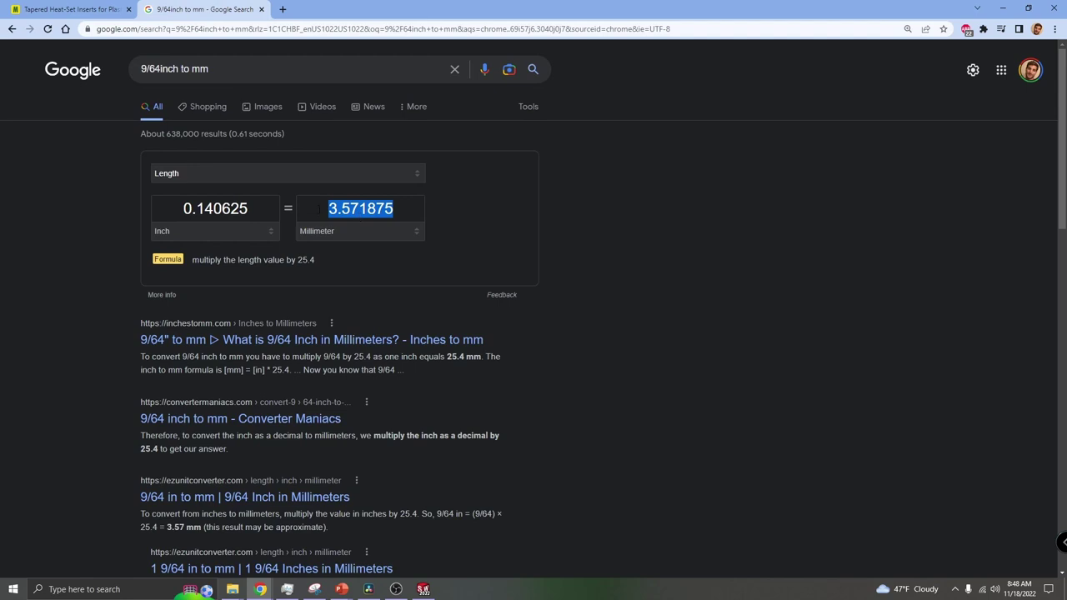
click(98, 9)
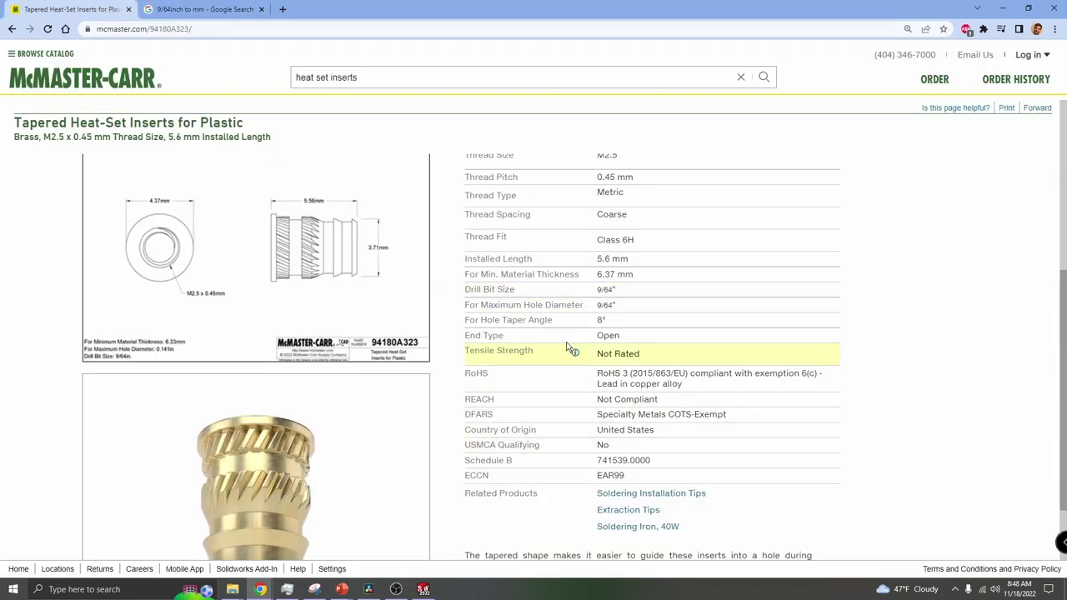
scroll(536, 345, up, 4)
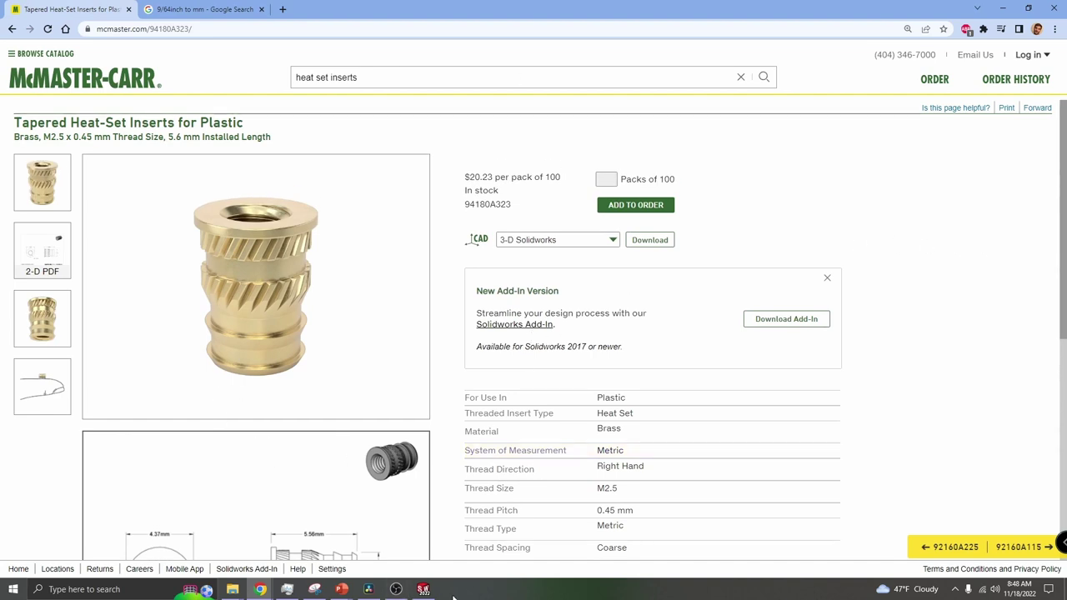
Zoom out and orbit the DIN_Brkt1 bracket in SOLIDWORKS to view all three holes.
click(423, 589)
scroll(513, 417, up, 6)
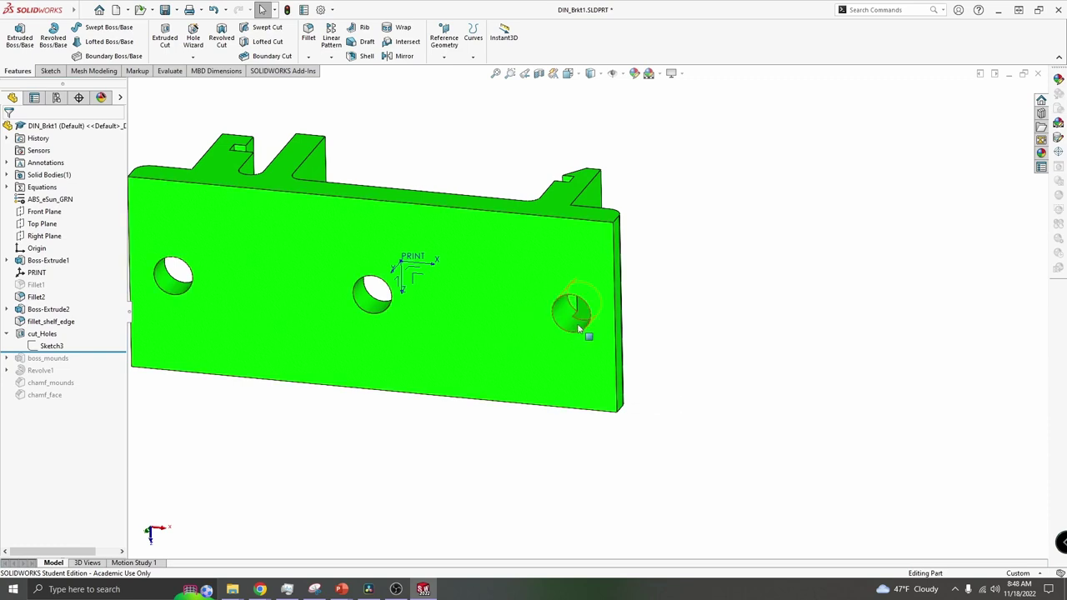
scroll(588, 327, up, 1)
middle_drag(591, 327, 500, 300)
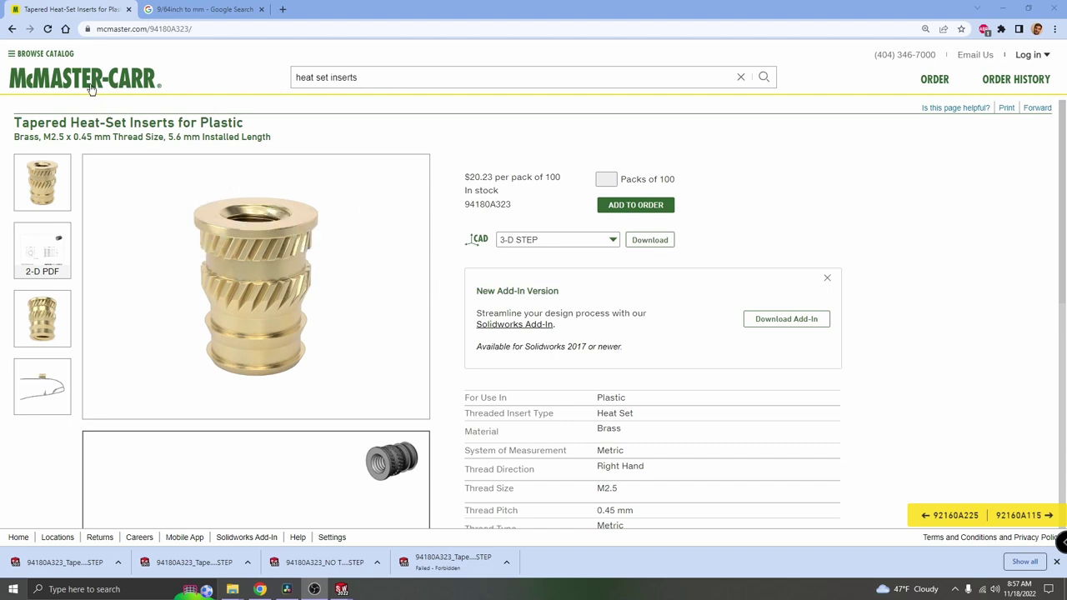
Download the 3-D STEP model of insert 94180A323 from McMaster-Carr.
click(575, 243)
click(549, 324)
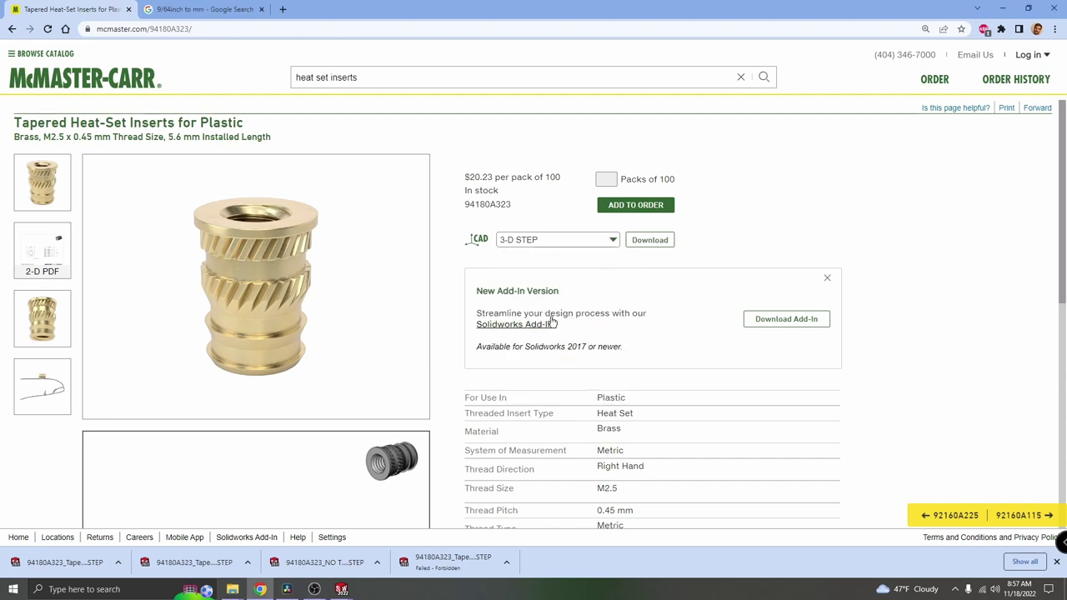
click(647, 243)
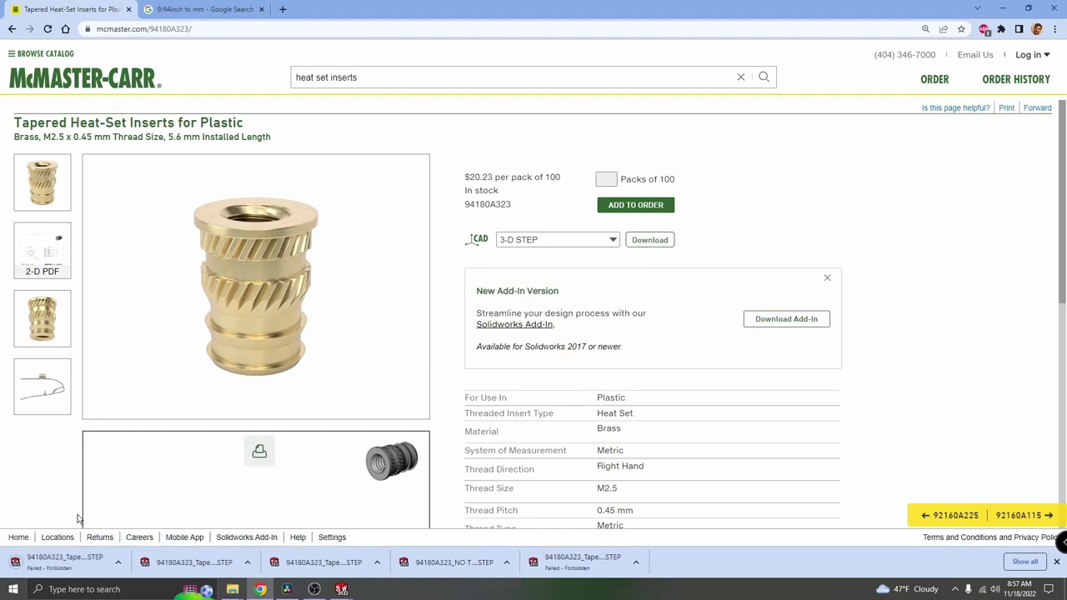
click(667, 241)
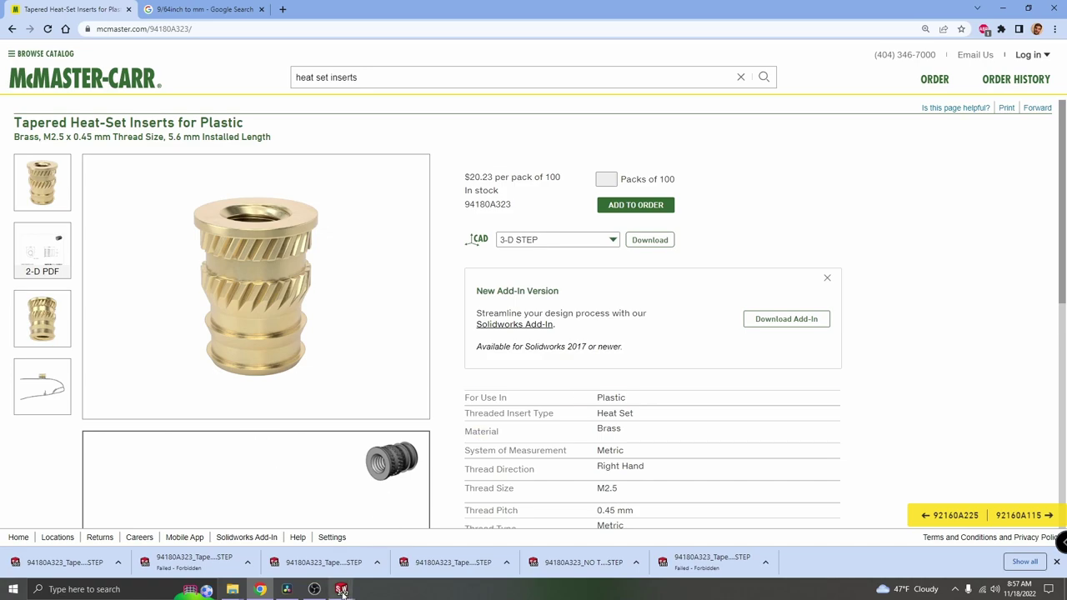
Bring up the imported insert part in SOLIDWORKS and orbit it to inspect the tapered shape.
mouse_move(341, 589)
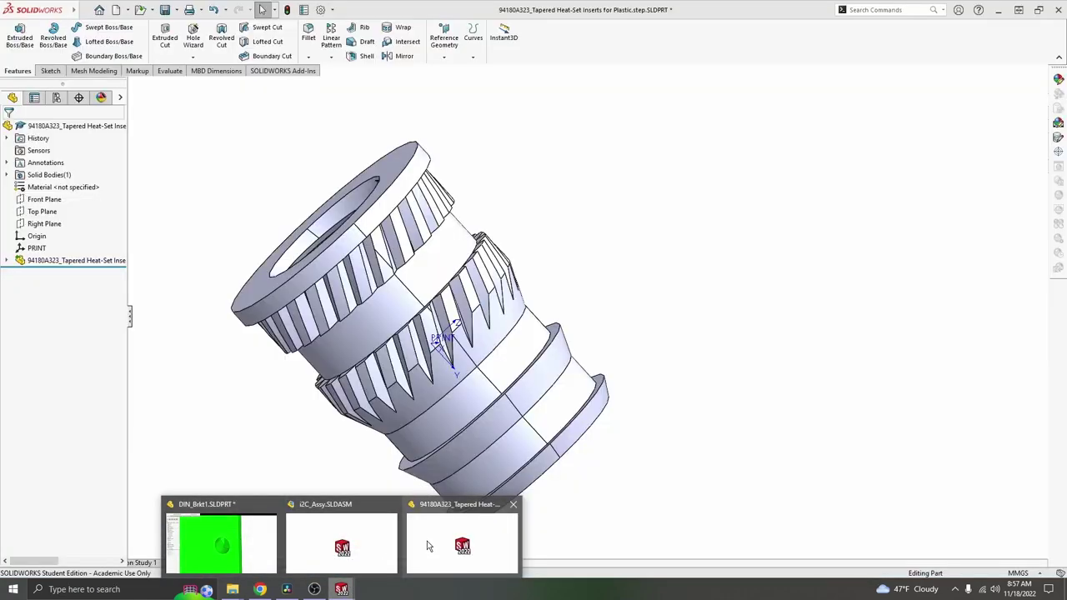
click(428, 546)
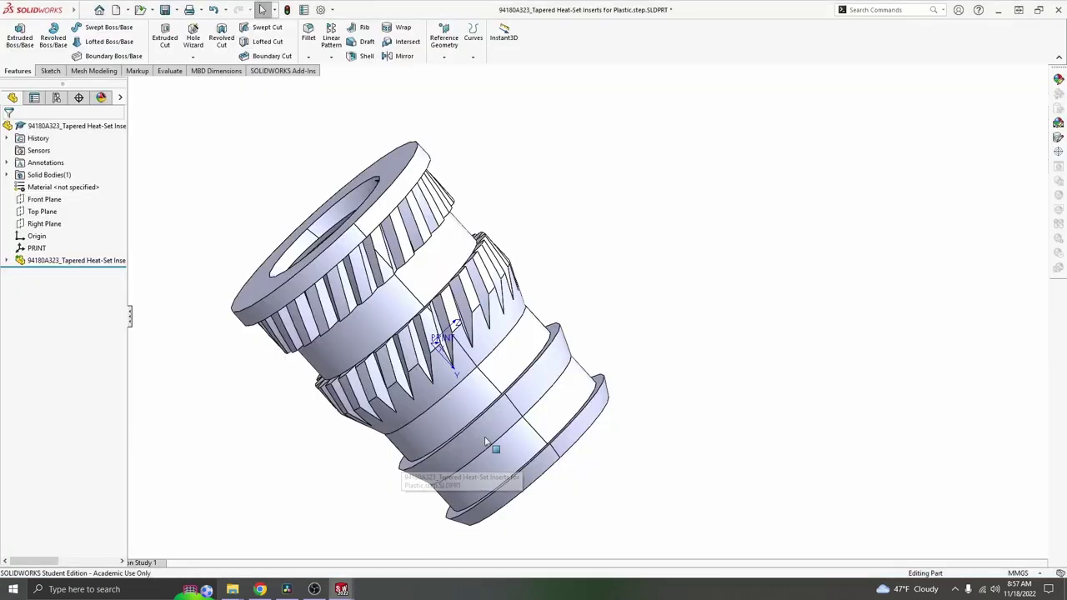
middle_drag(563, 209, 501, 107)
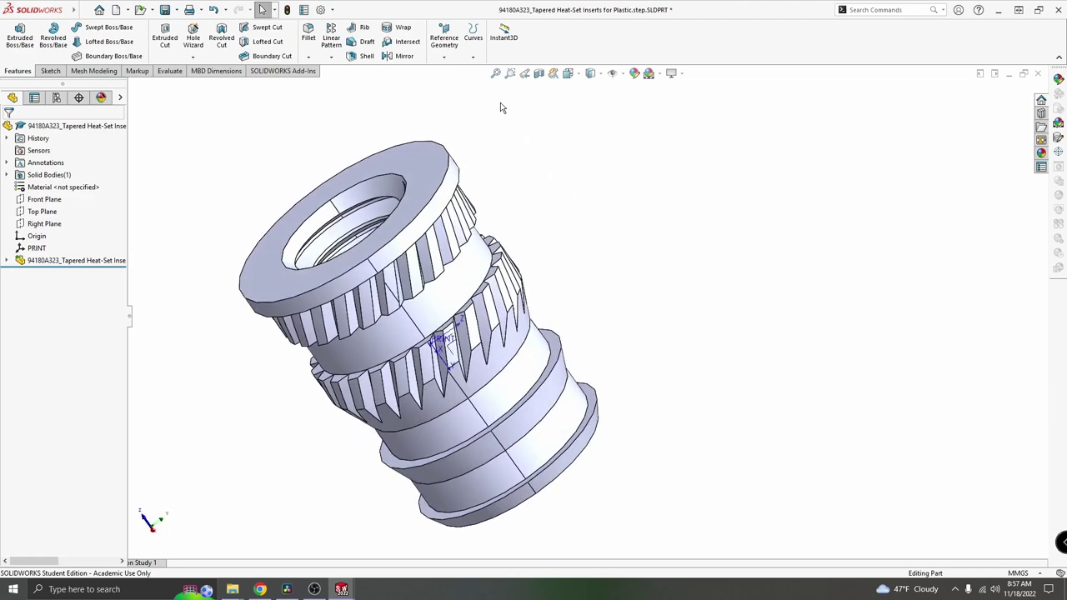
click(322, 10)
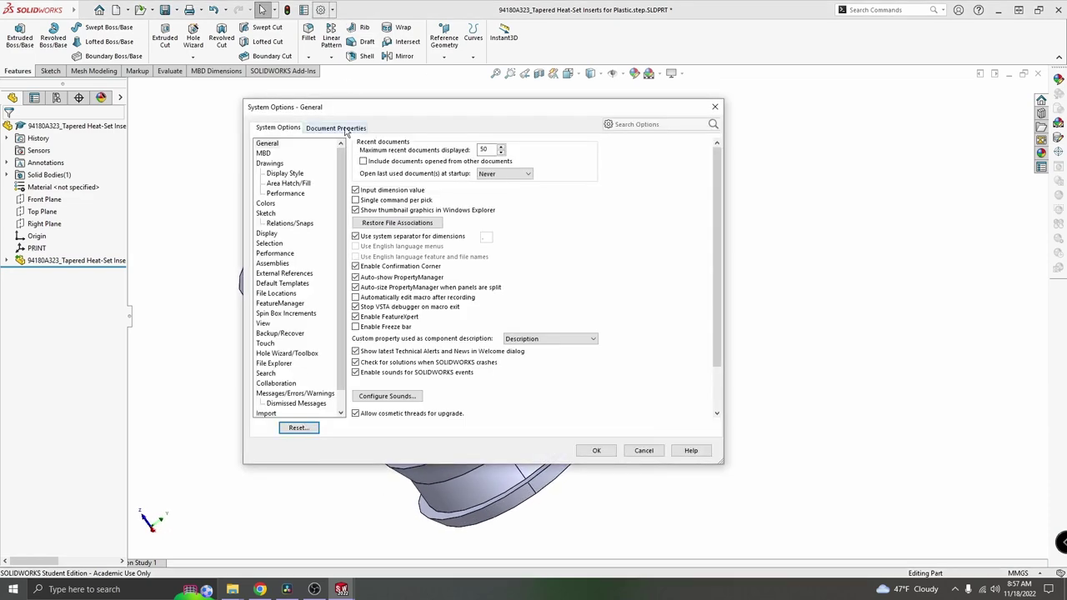
click(338, 129)
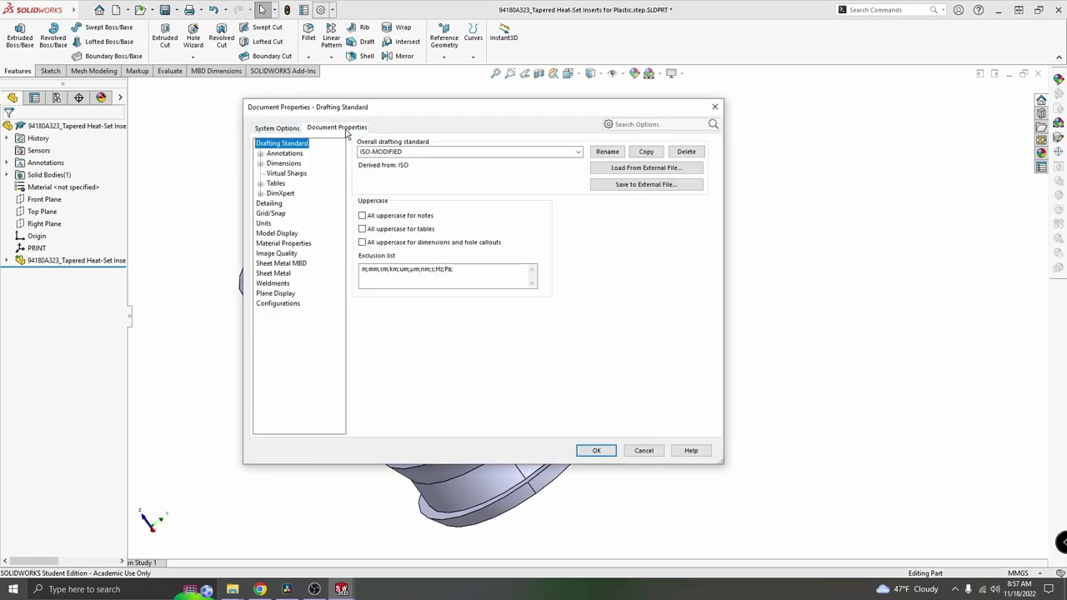
click(277, 253)
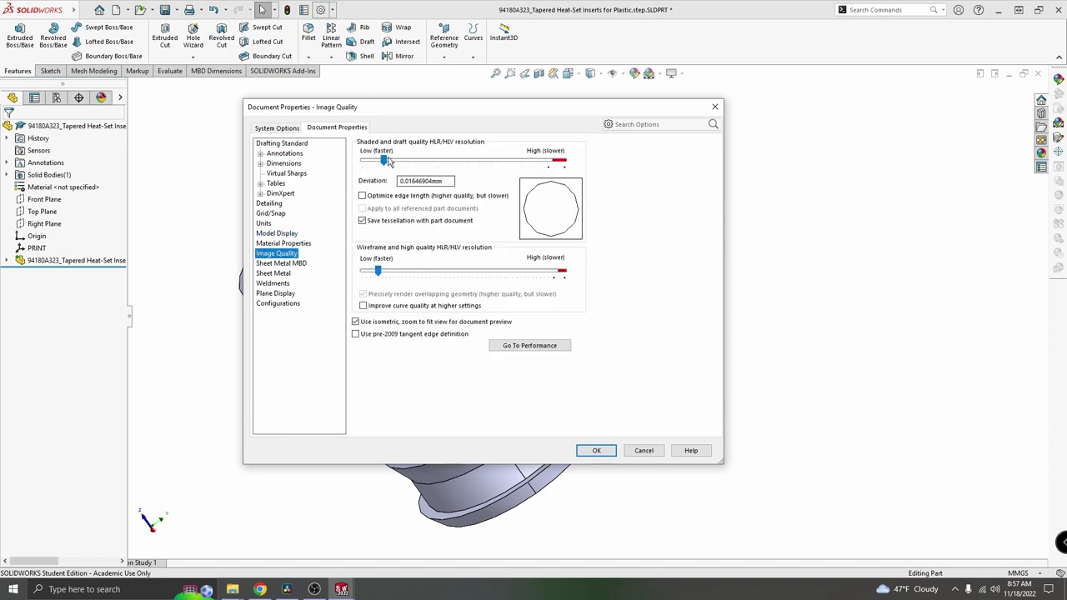
click(596, 450)
middle_drag(557, 208, 596, 267)
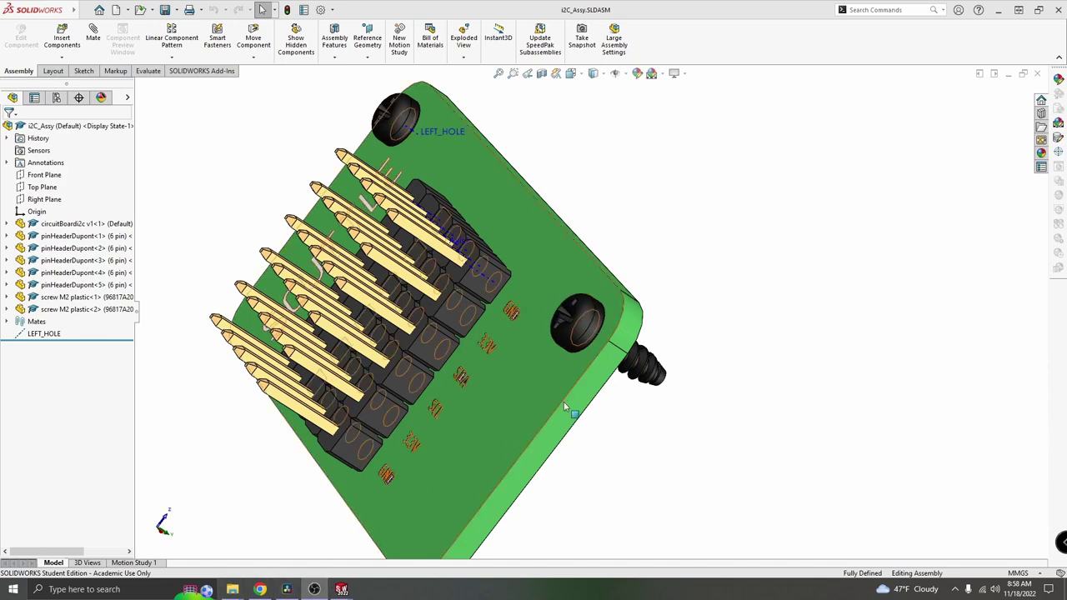
Orbit and zoom on the screw tip in i2C_Assy, then fit the whole assembly in view.
middle_drag(565, 405, 679, 350)
scroll(689, 348, down, 3)
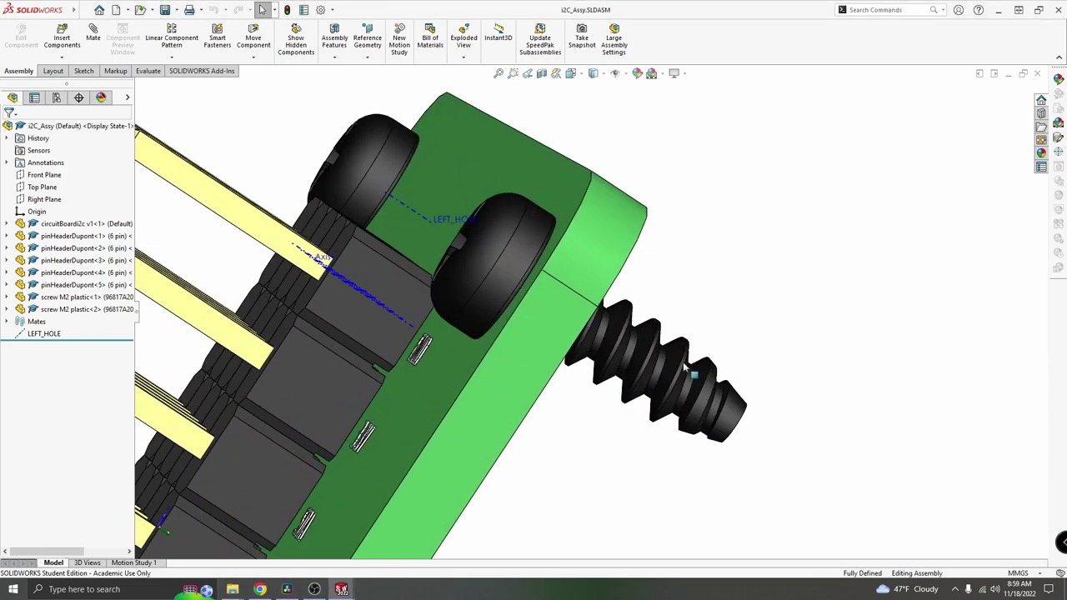
scroll(689, 354, up, 2)
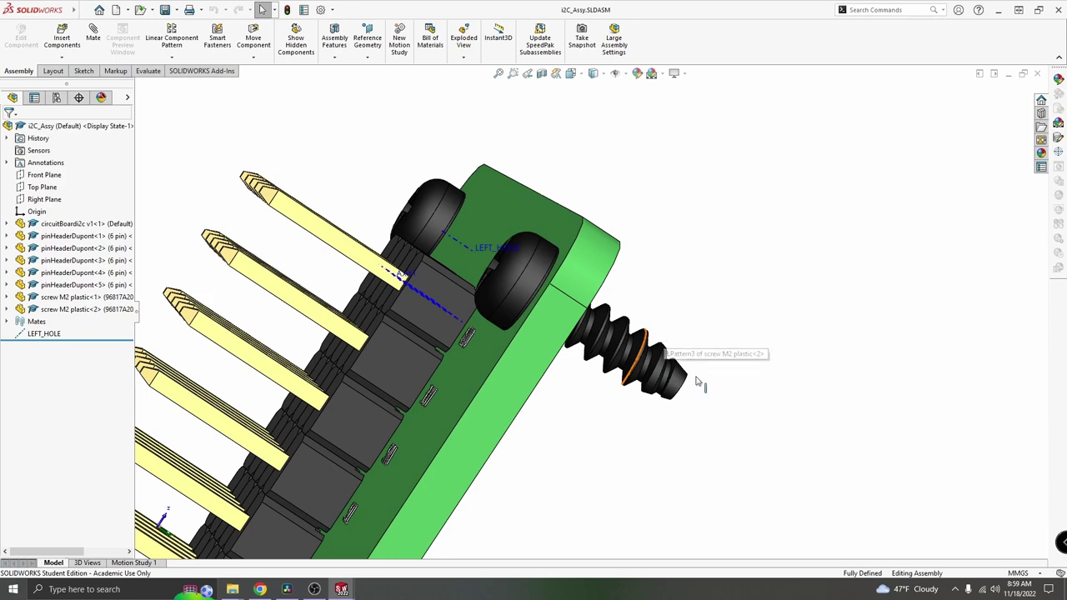
key(ctrl+7)
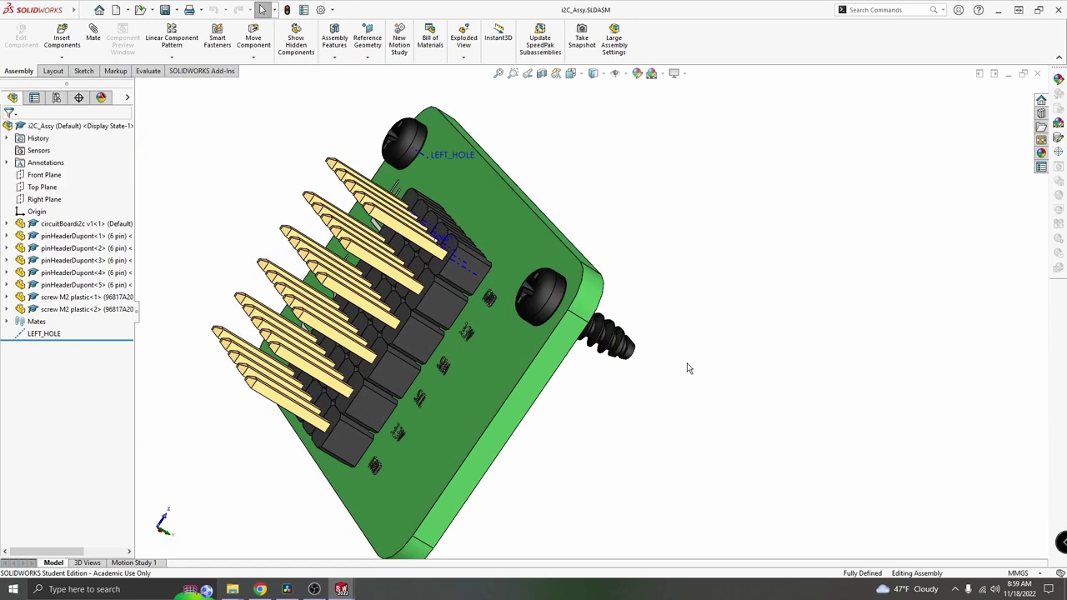
Search McMaster-Carr for self-tapping screws and filter the results to Metric sizes.
mouse_move(260, 589)
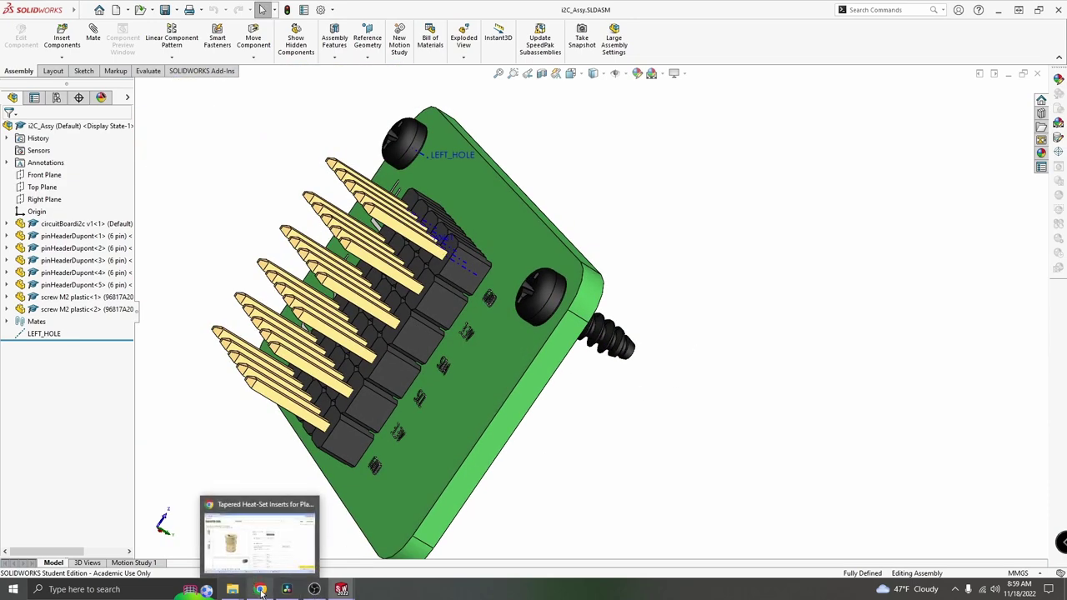
click(262, 547)
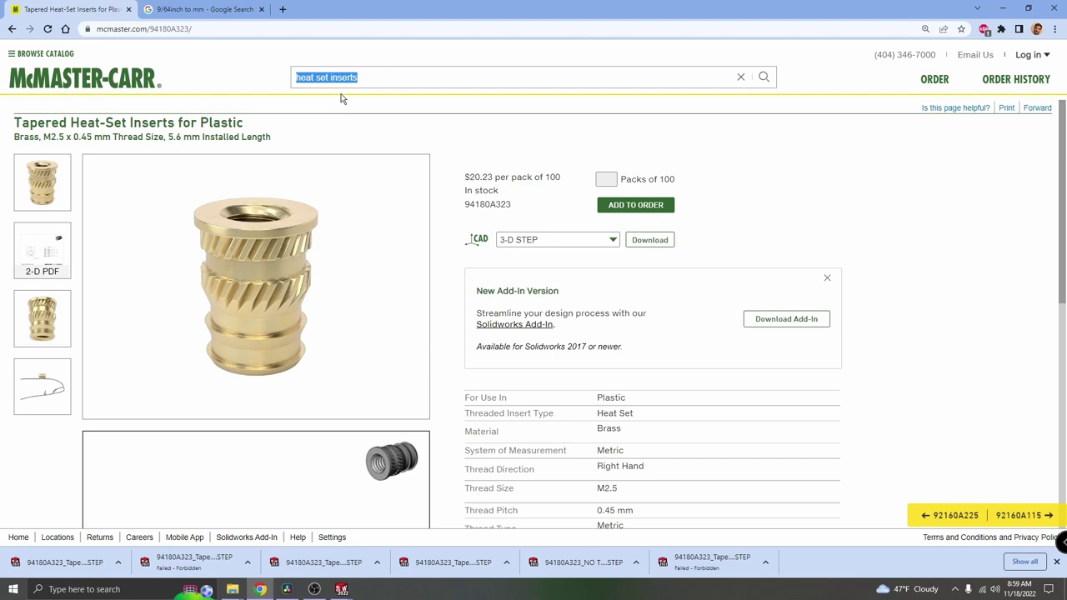
text(selt tapping)
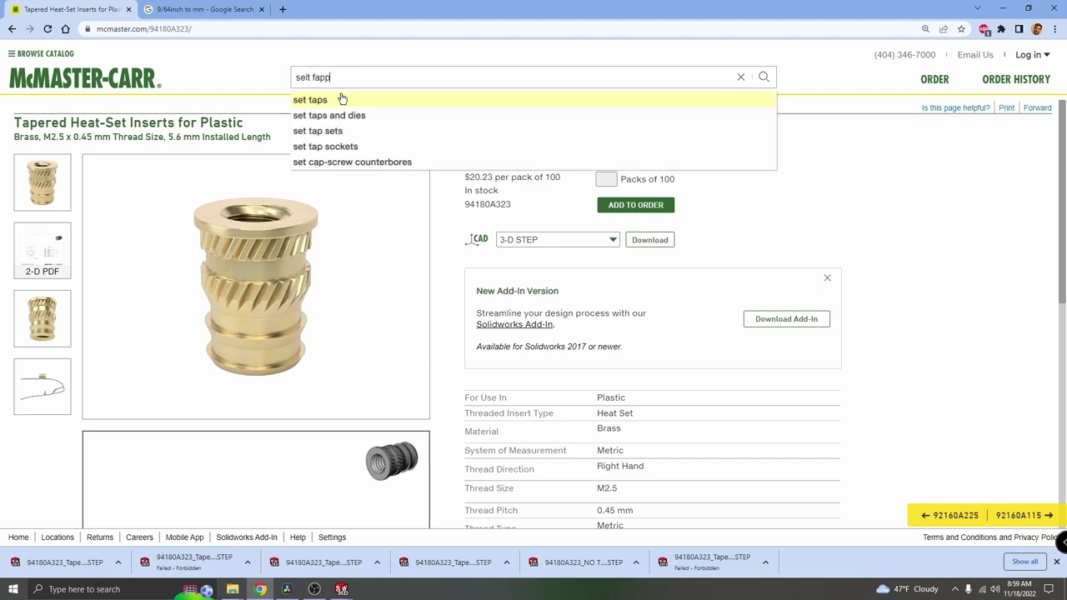
key(BackSpace)
key(BackSpace)
key(BackSpace)
key(BackSpace)
key(BackSpace)
key(BackSpace)
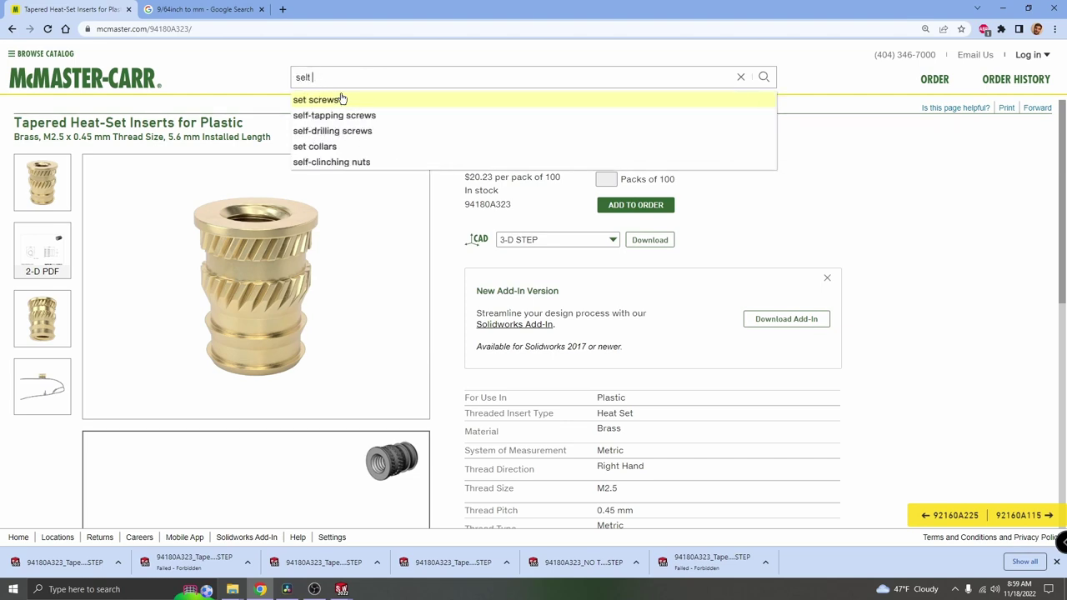
text(apping)
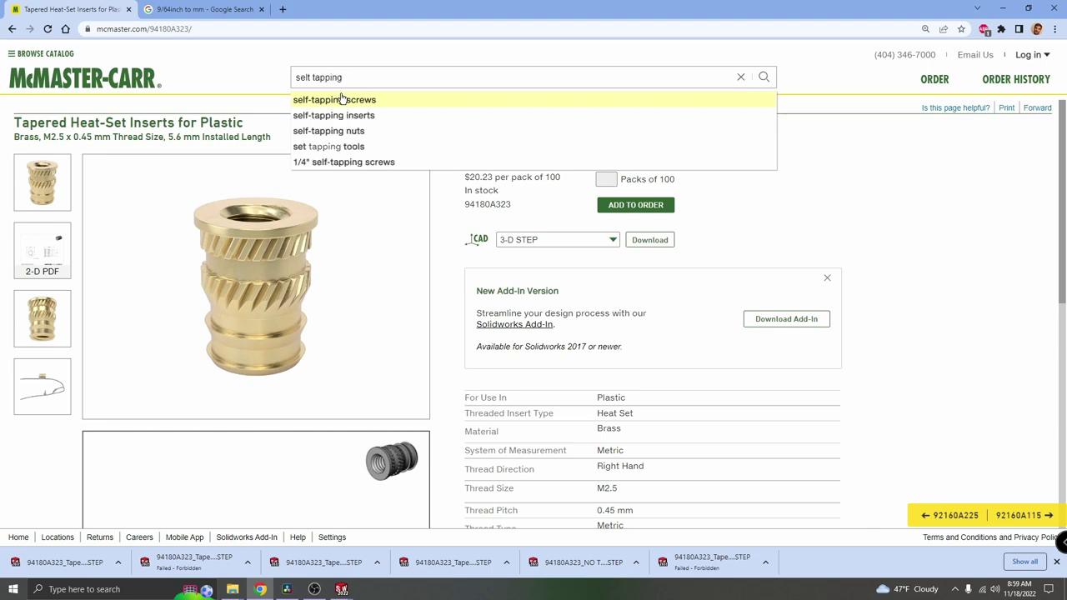
text( screws)
click(342, 100)
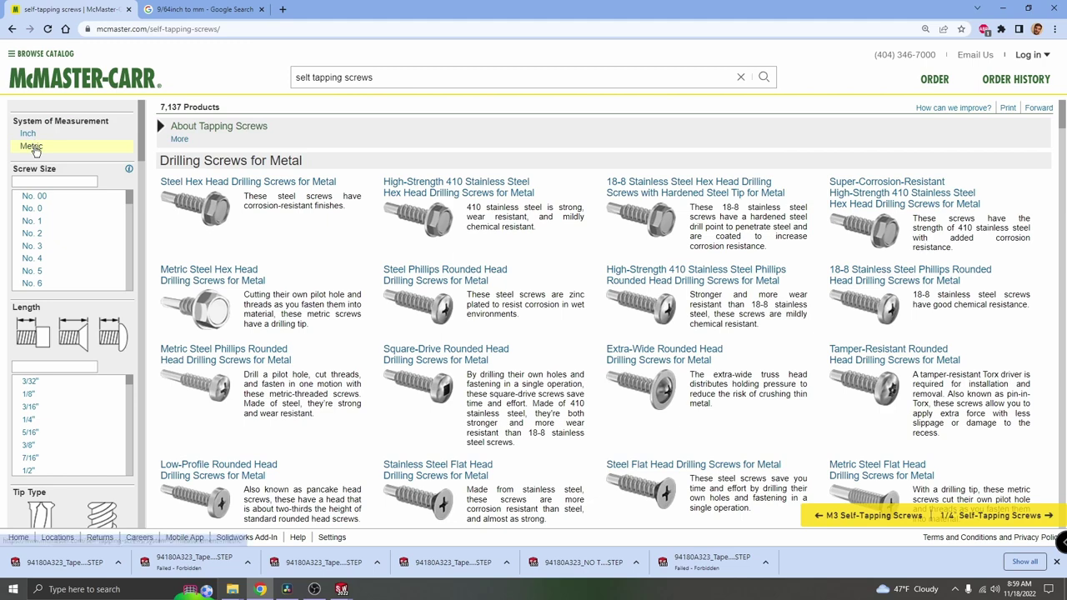
click(33, 146)
scroll(60, 246, down, 1)
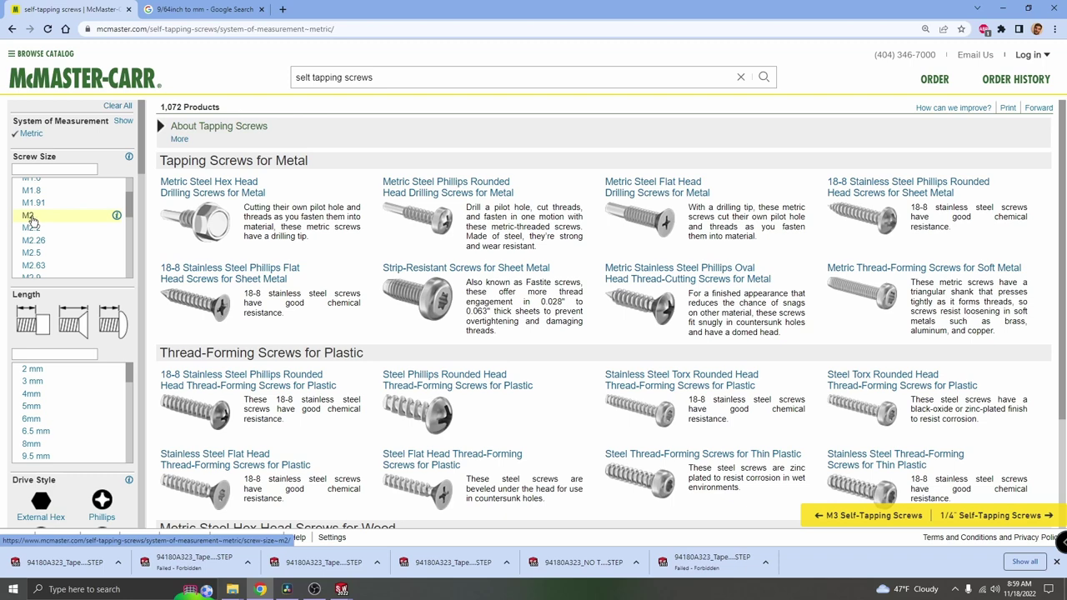
Narrow the self-tapping screws to M2 screw size and browse the results.
click(29, 217)
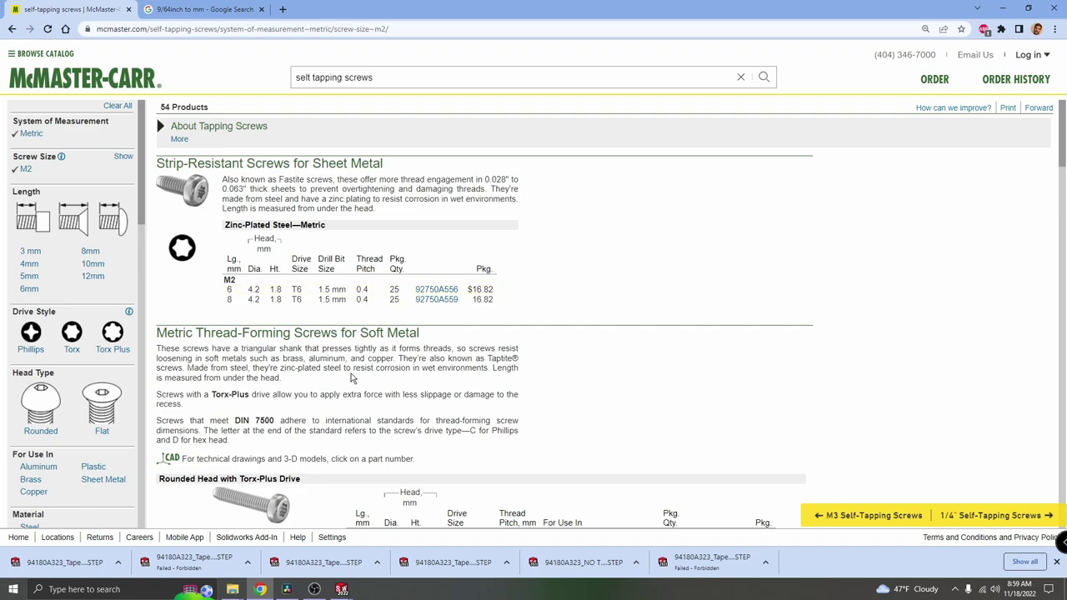
scroll(351, 378, down, 10)
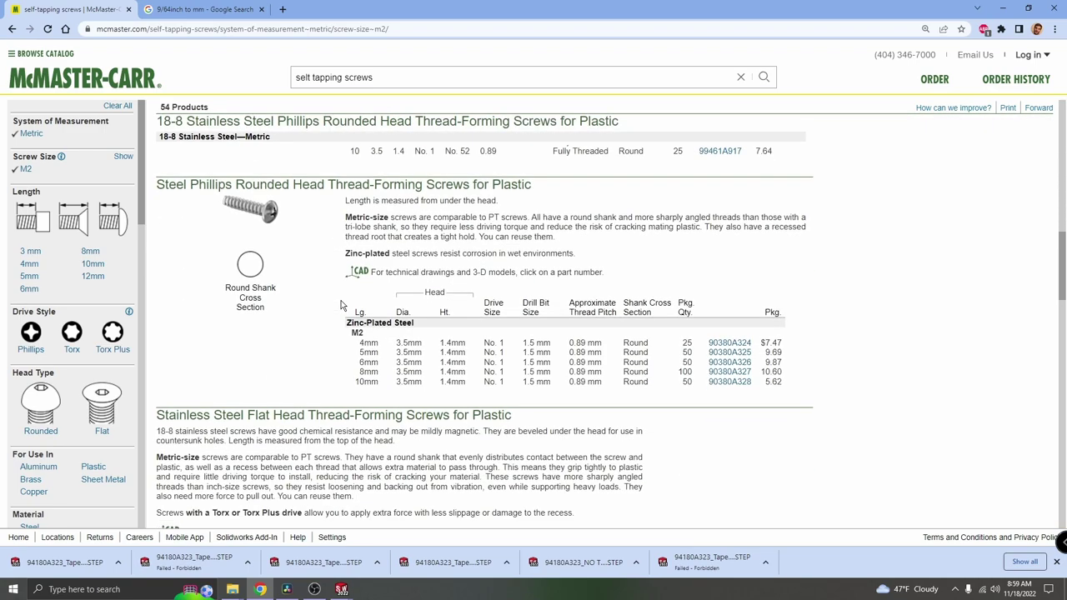
scroll(340, 294, down, 4)
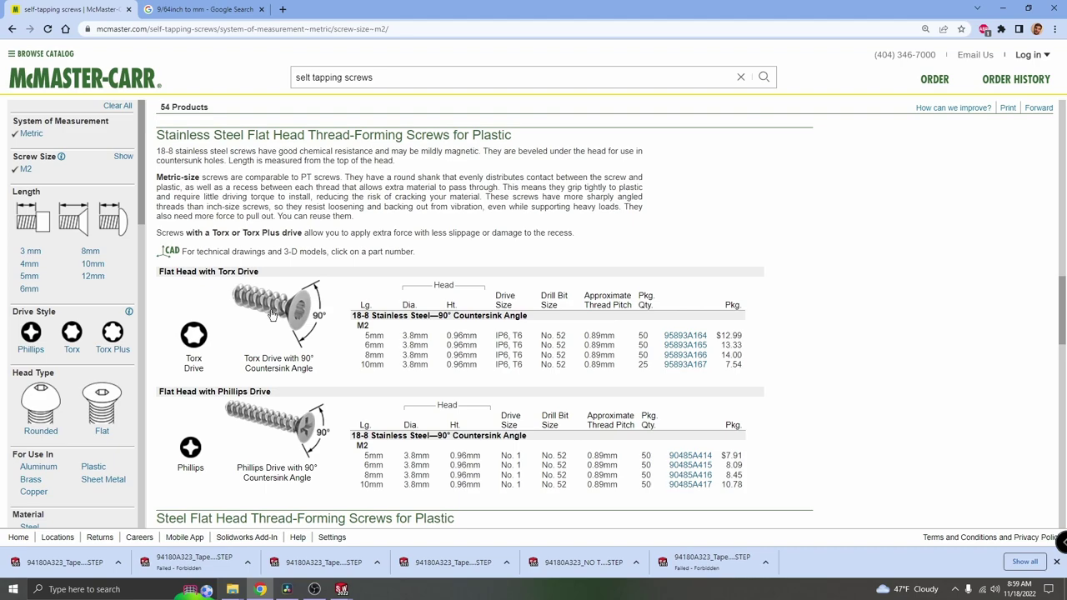
mouse_move(306, 319)
scroll(526, 264, down, 5)
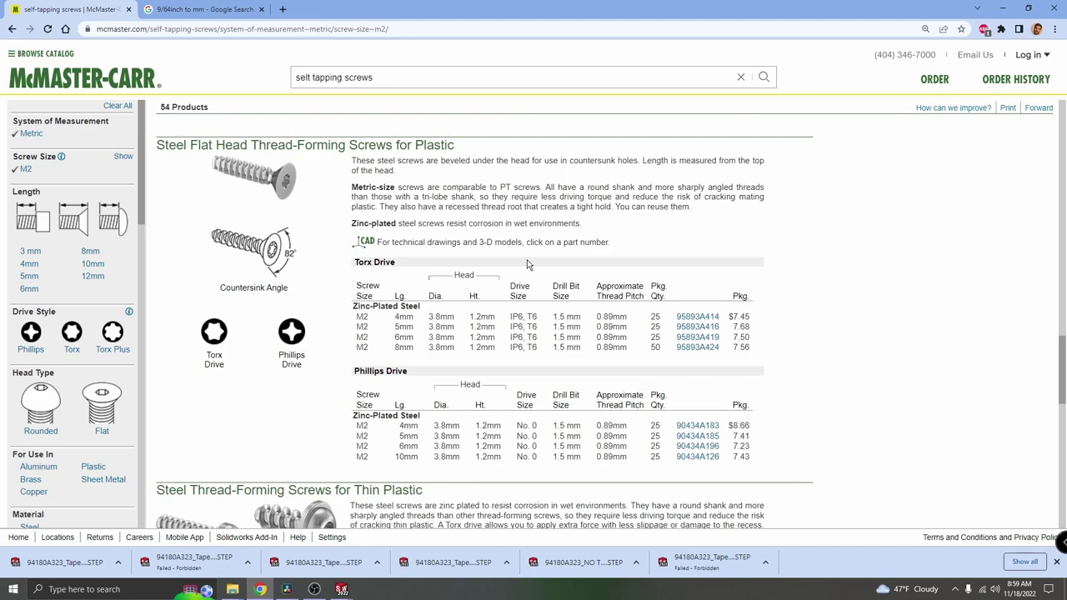
scroll(470, 289, down, 7)
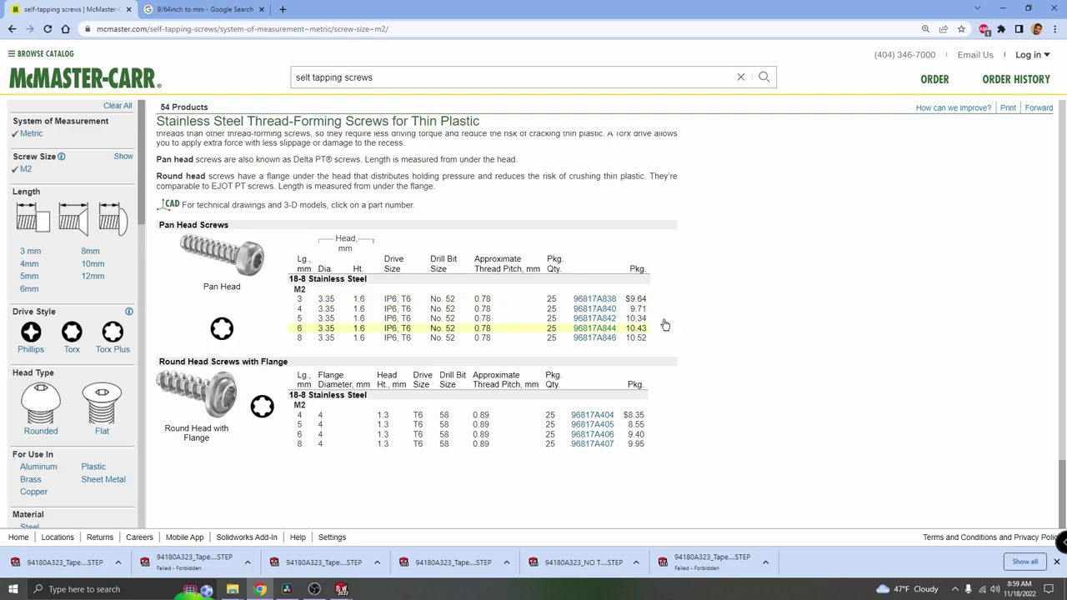
scroll(349, 264, up, 5)
scroll(349, 264, up, 10)
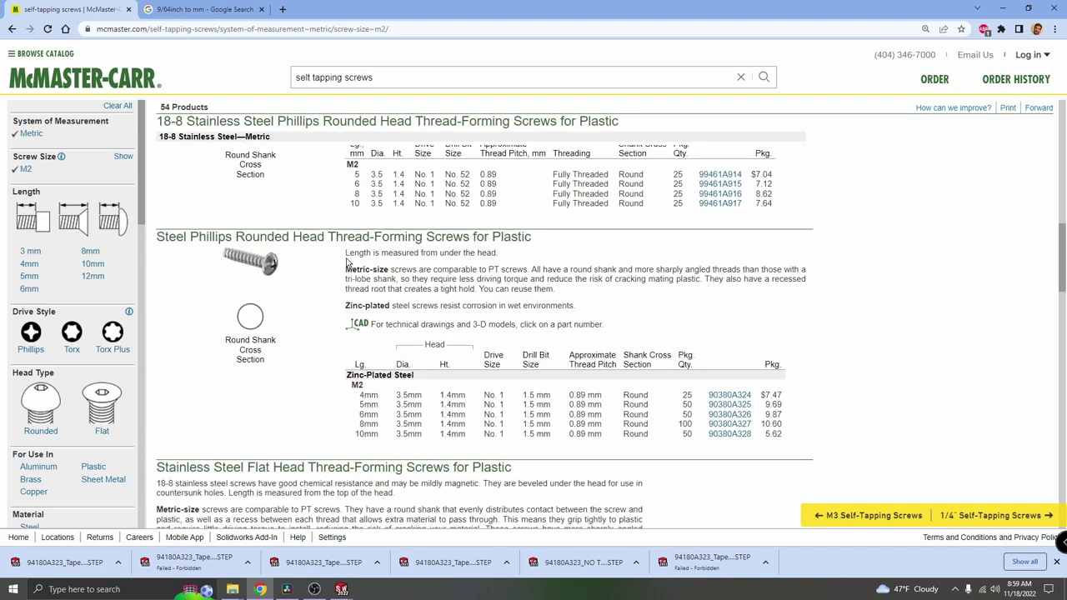
Limit the M2 screws to Phillips drive, leaving 20 products.
click(31, 333)
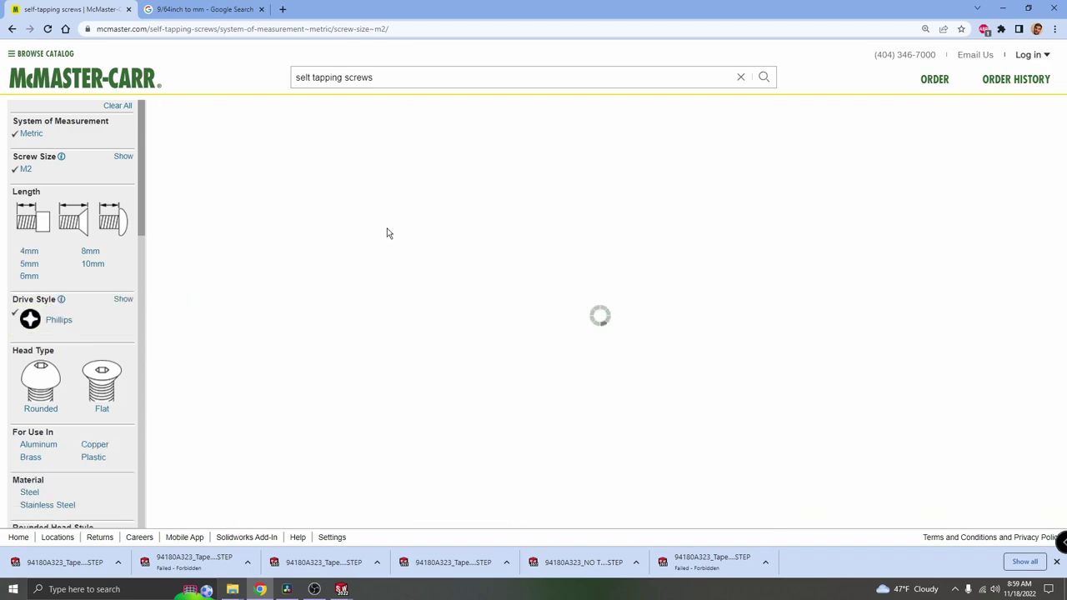
scroll(402, 277, down, 2)
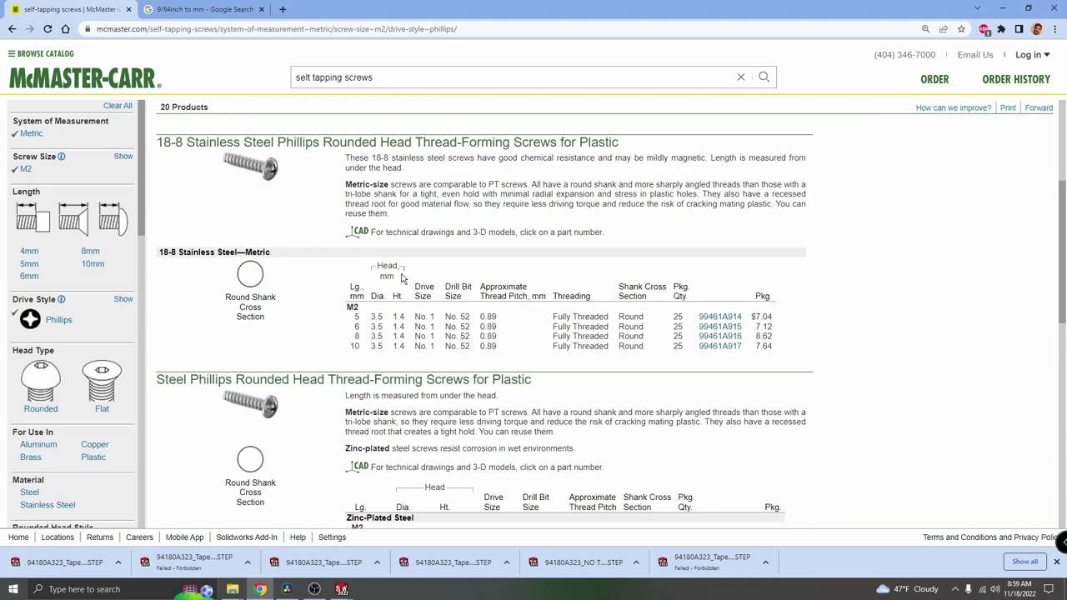
scroll(396, 221, down, 1)
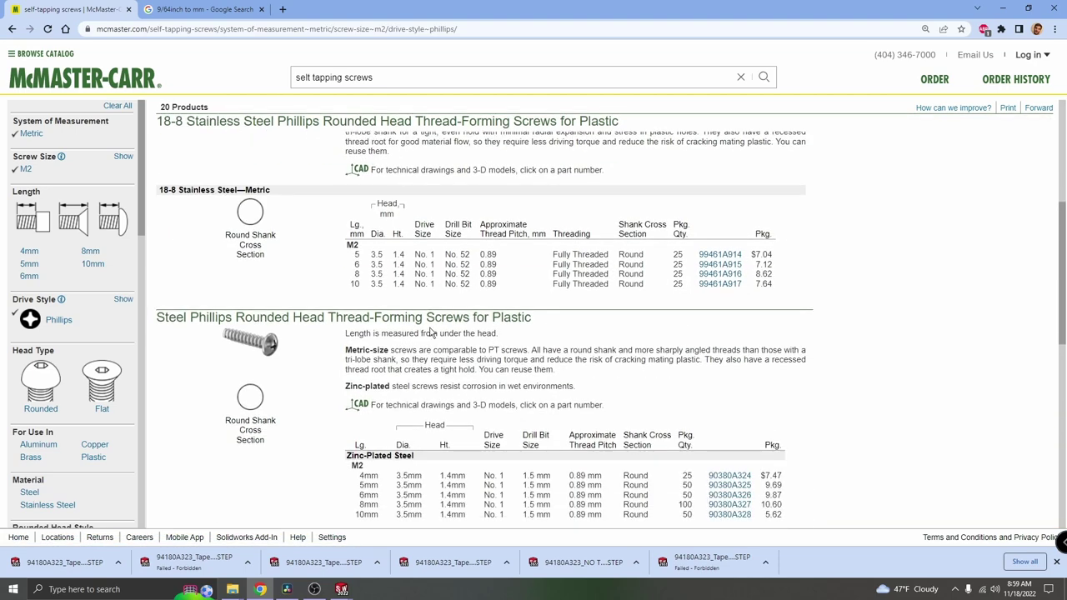
scroll(432, 331, down, 1)
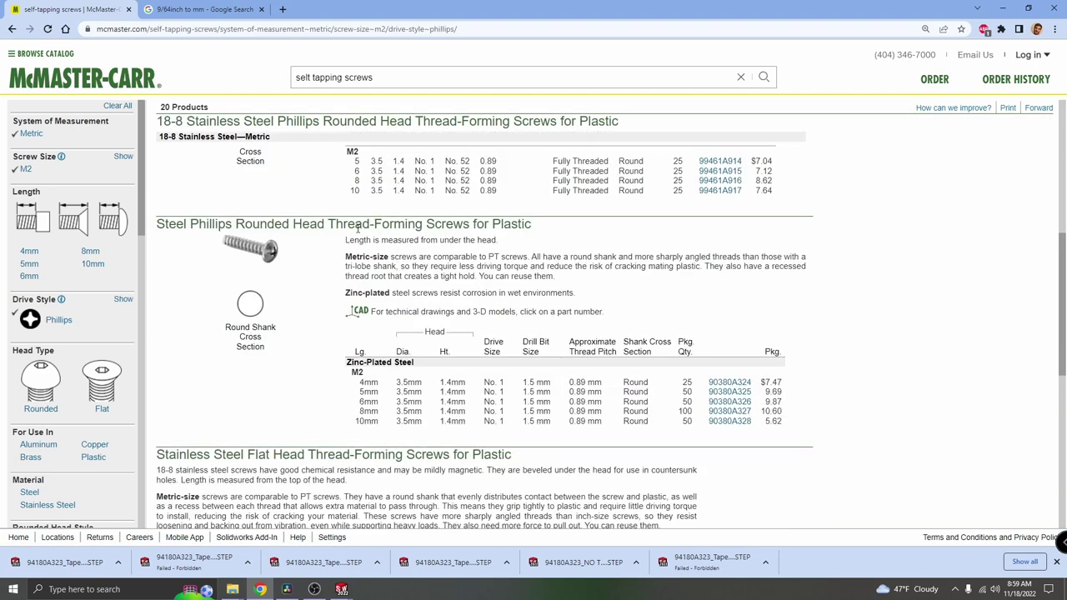
Open the product page for the 90380A326 M2 x 6 mm Phillips rounded-head screw.
click(386, 408)
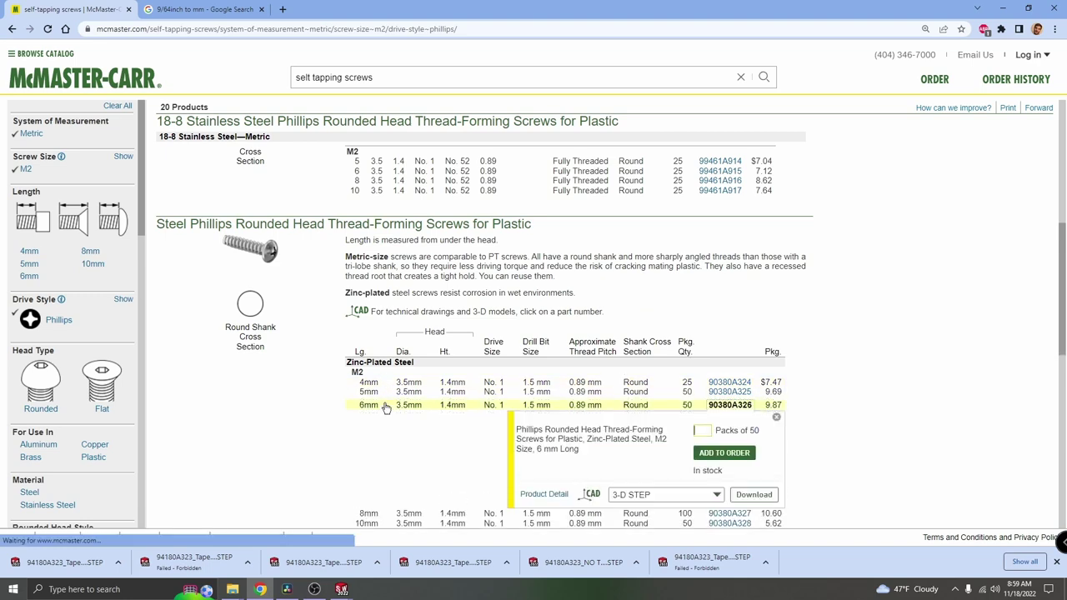
click(534, 495)
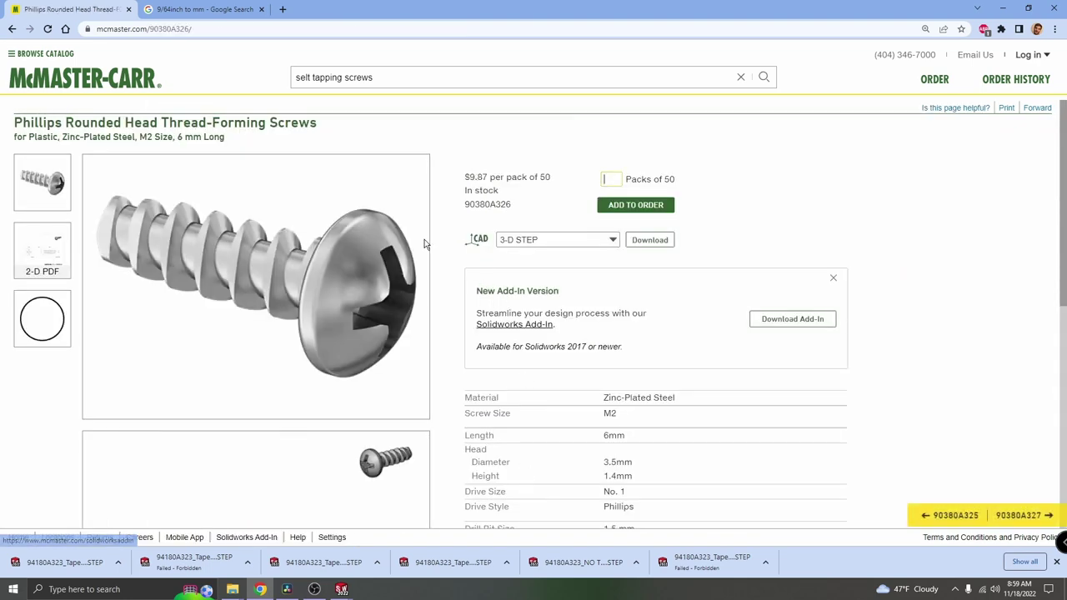
scroll(576, 297, down, 3)
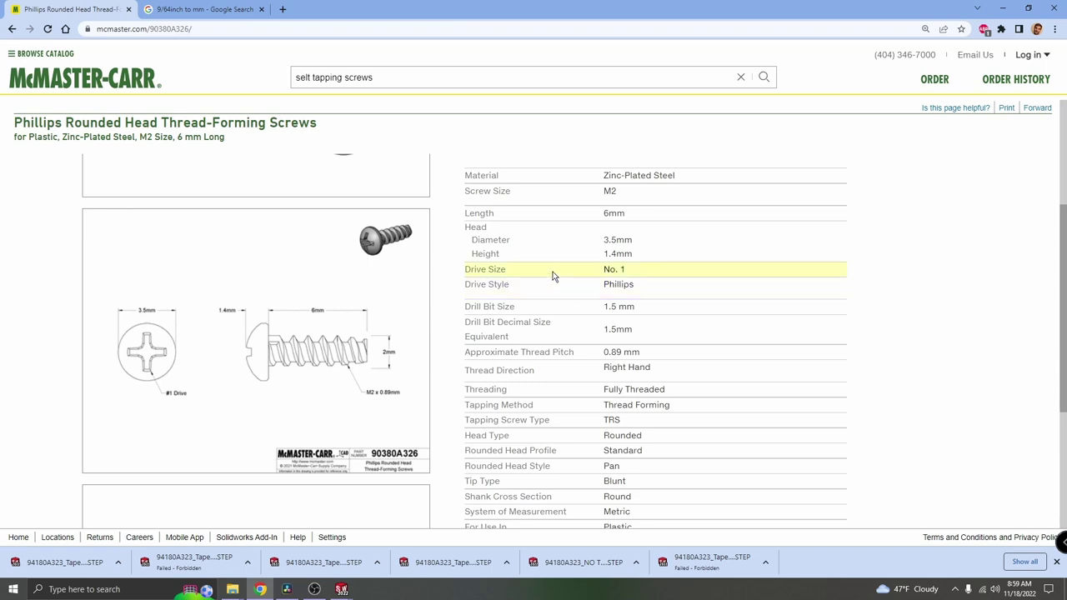
scroll(550, 267, down, 3)
scroll(543, 242, up, 3)
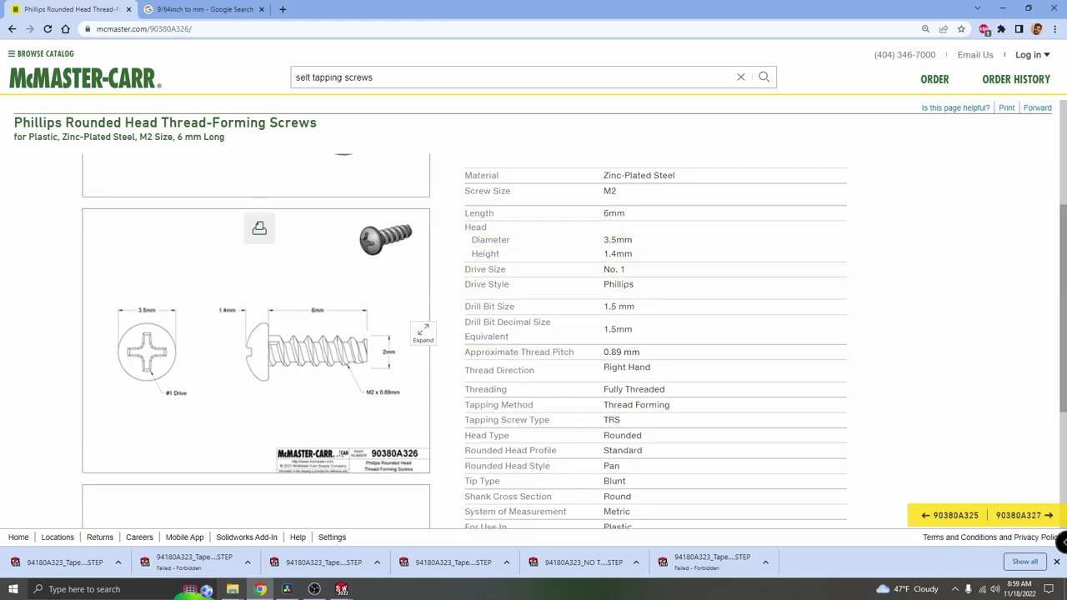
Enlarge and review the screw's dimension drawing, then return to the SOLIDWORKS assembly.
click(311, 349)
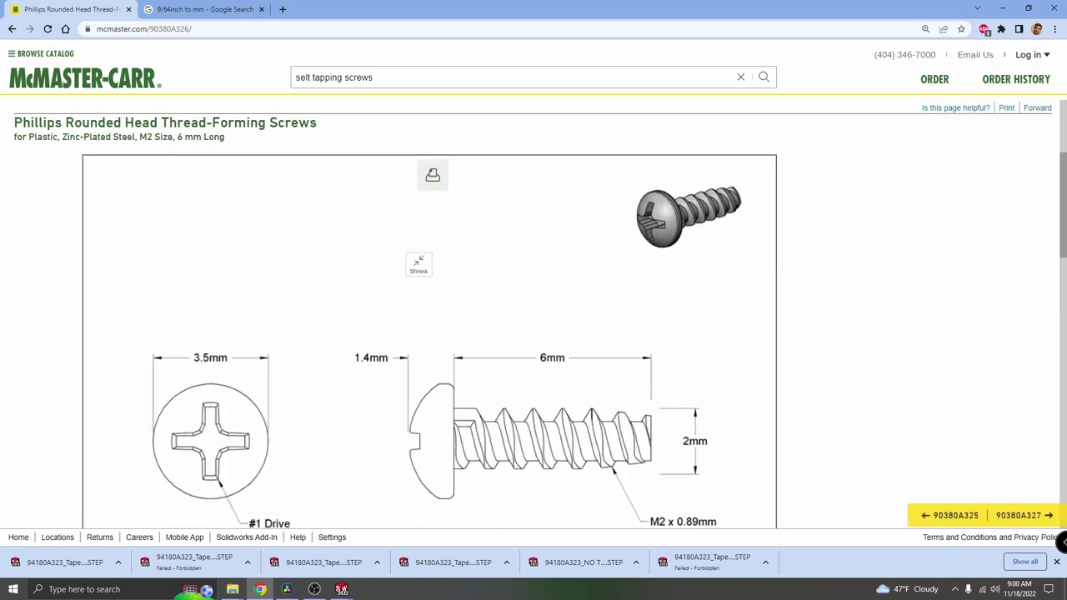
scroll(672, 374, down, 2)
scroll(718, 388, down, 1)
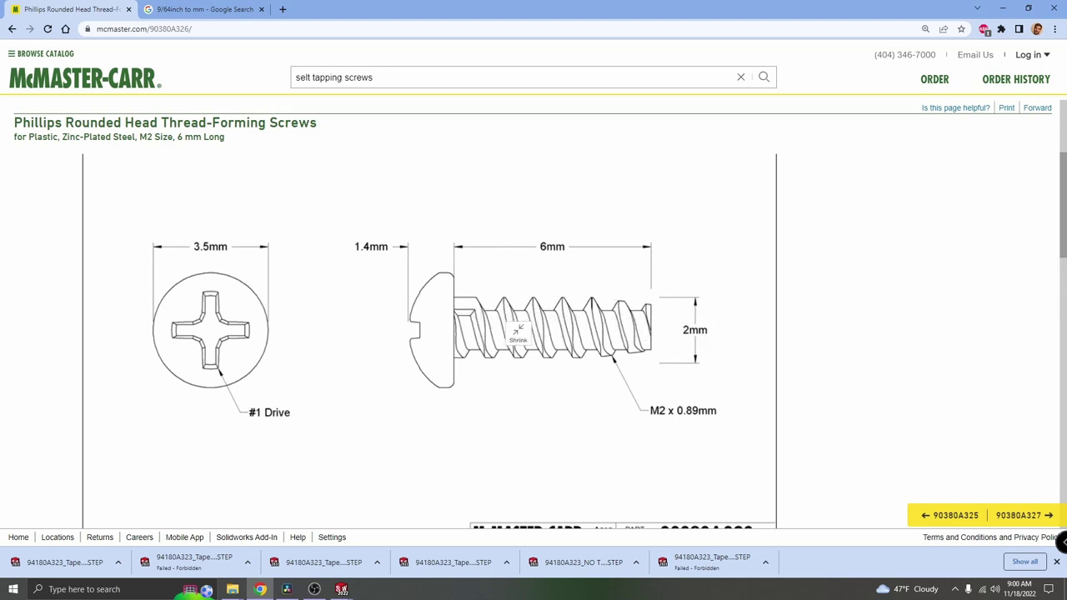
scroll(572, 286, down, 2)
scroll(608, 302, up, 1)
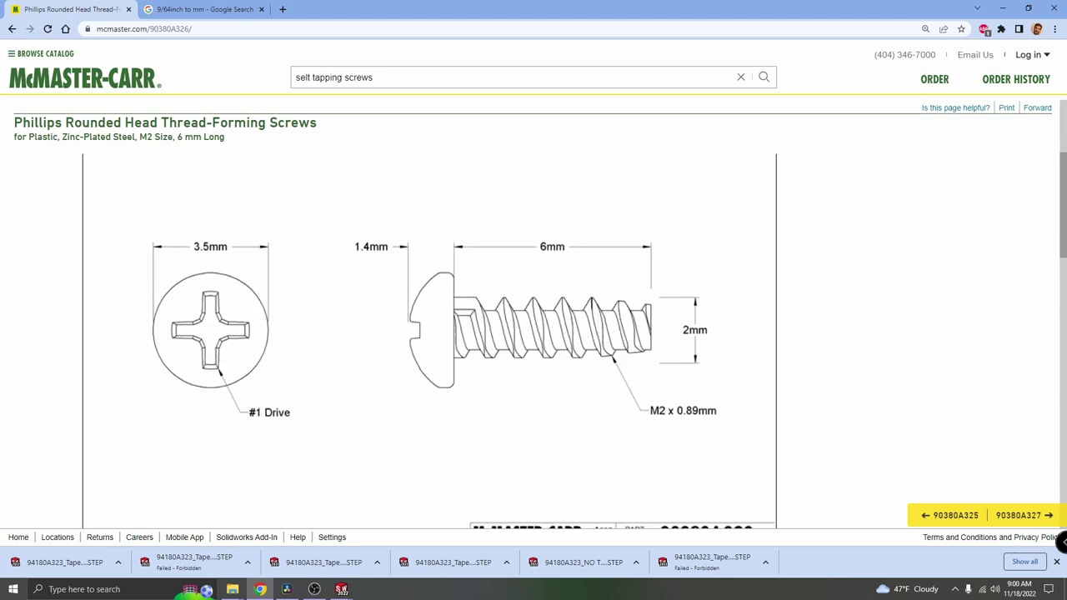
key(alt+Tab)
Hide the M2 screw to expose the circuit-board hole and zoom in on it.
right_click(543, 289)
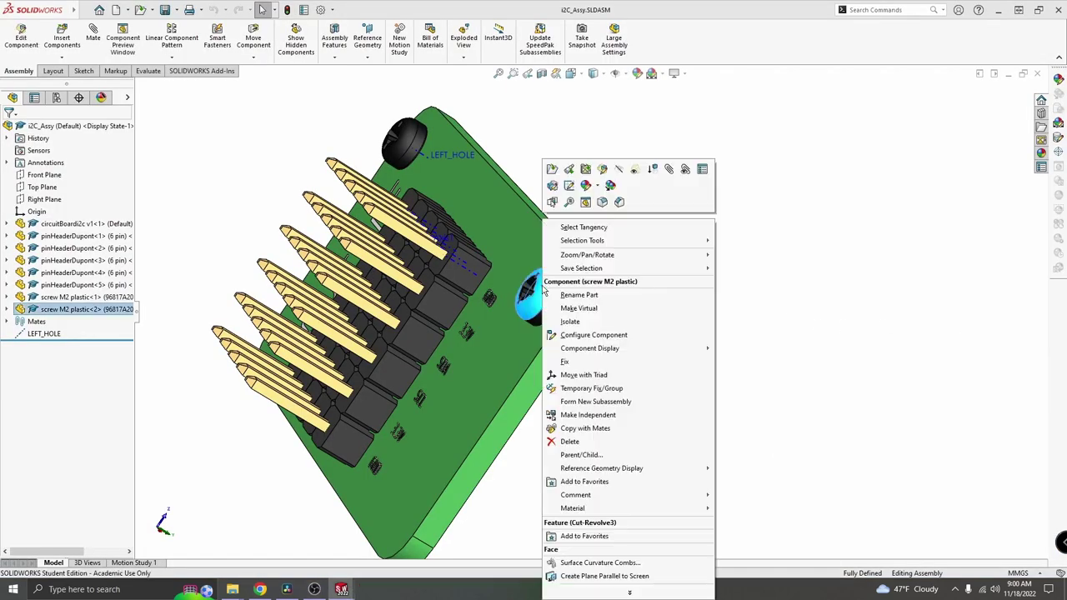
click(619, 171)
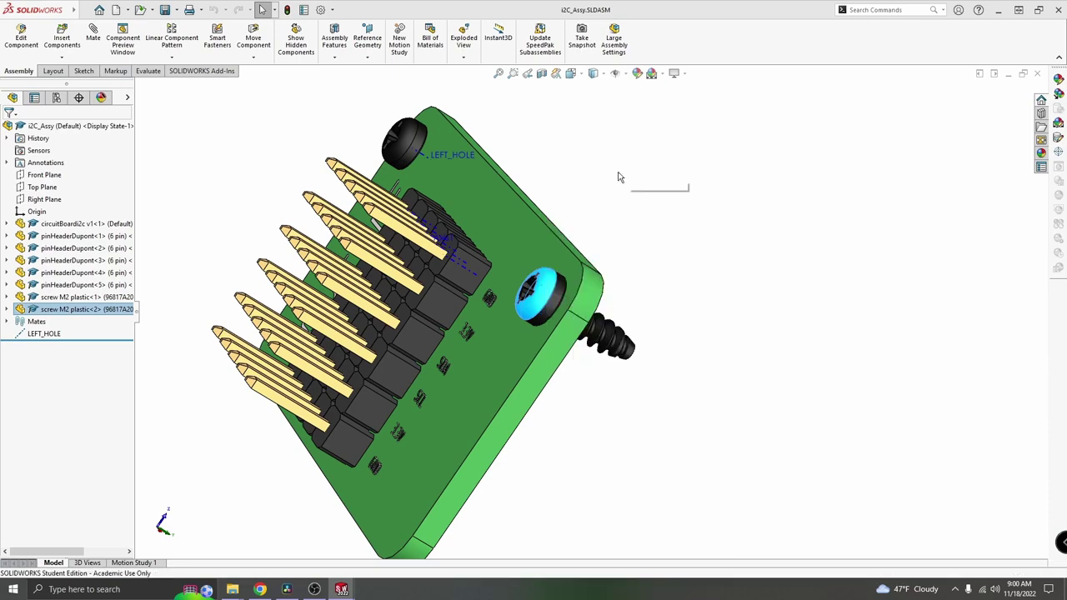
scroll(608, 268, down, 6)
scroll(566, 307, down, 2)
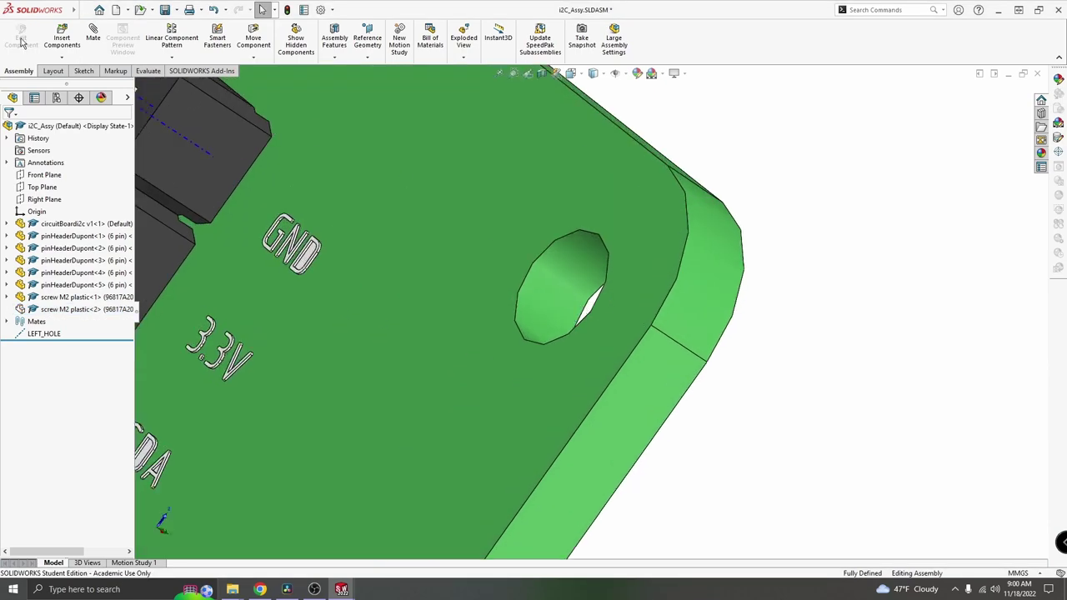
Measure the board hole with Evaluate > Measure, showing 2.4 mm diameter.
click(148, 71)
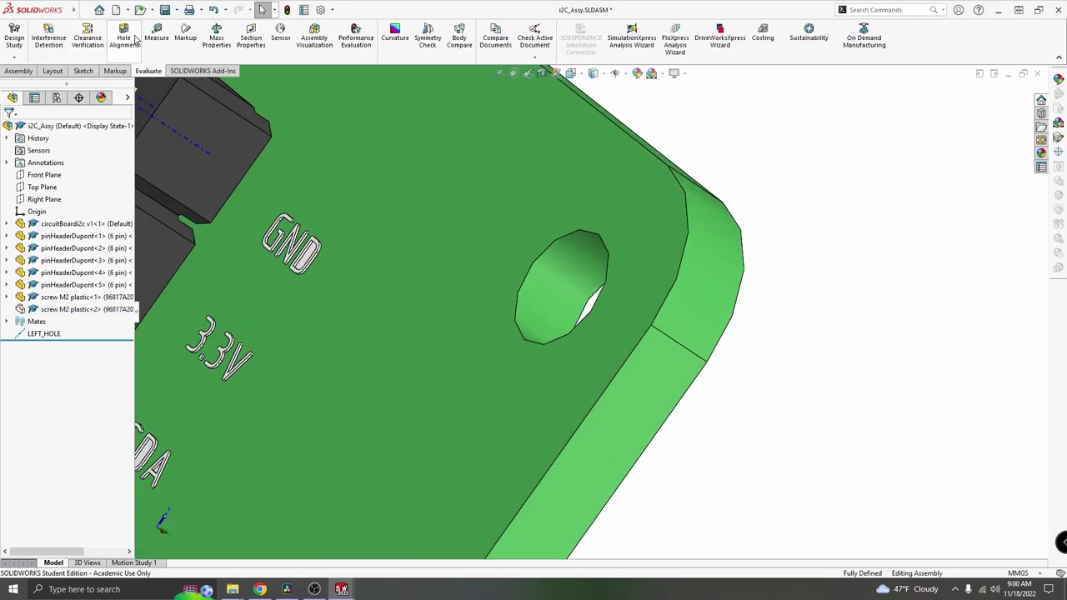
click(156, 38)
click(564, 278)
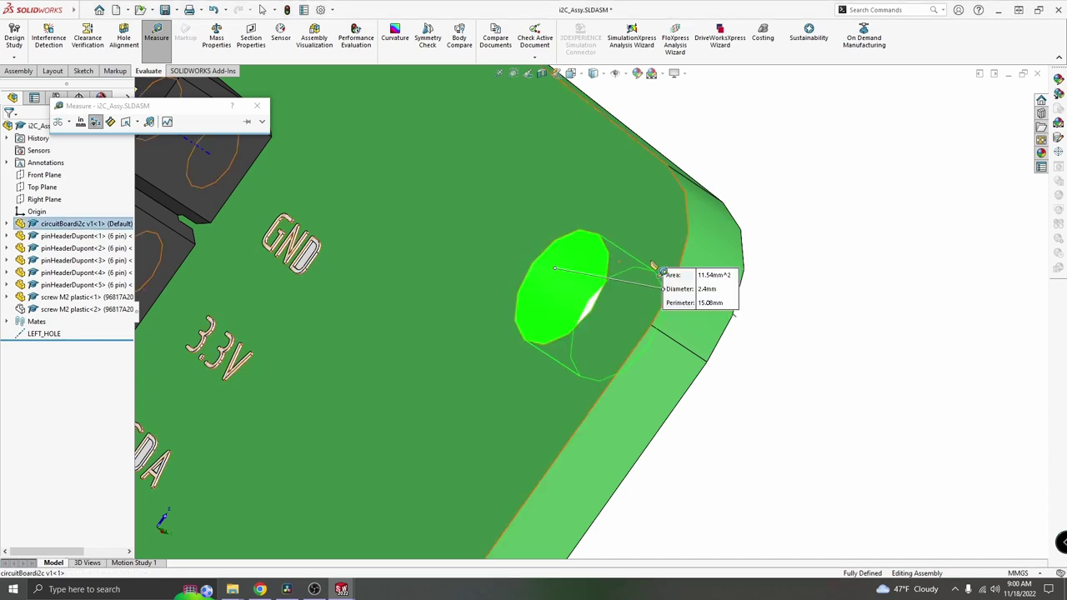